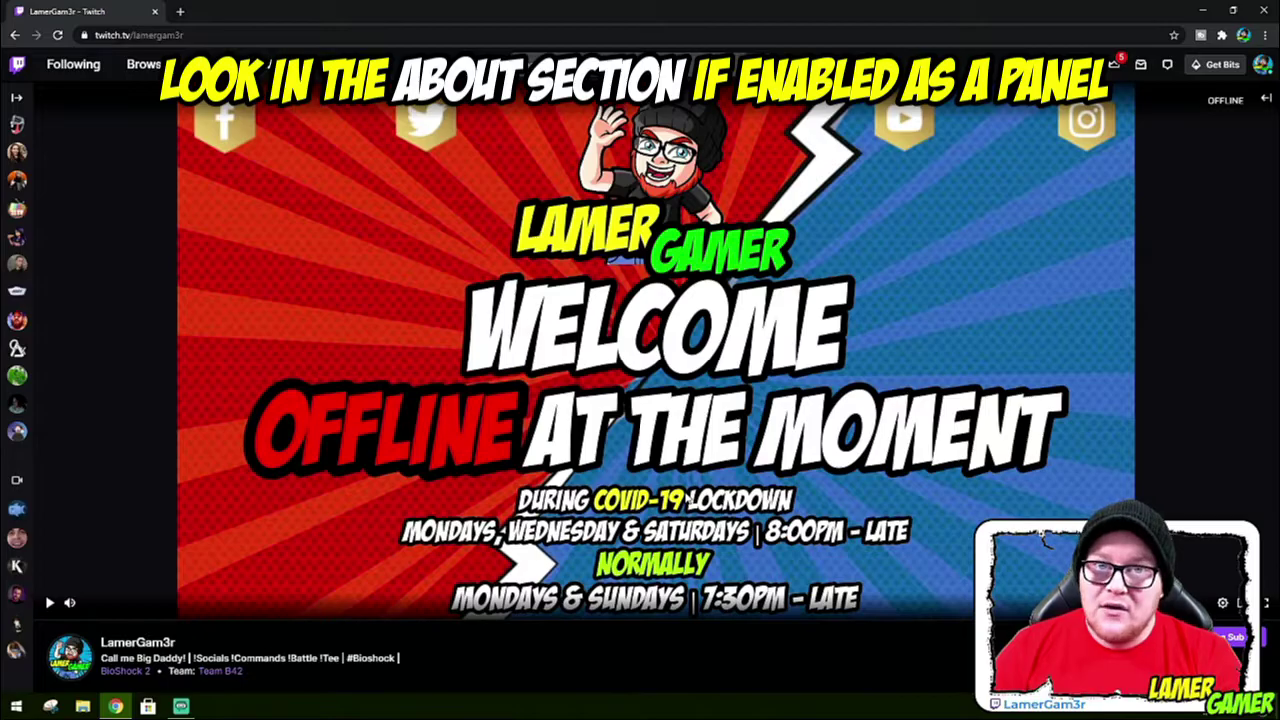
# - Scroll to the channel's About panels and find the Walk On panel's 'Create Your Walk On Sound' option
pyautogui.scroll(-10, 686, 497)
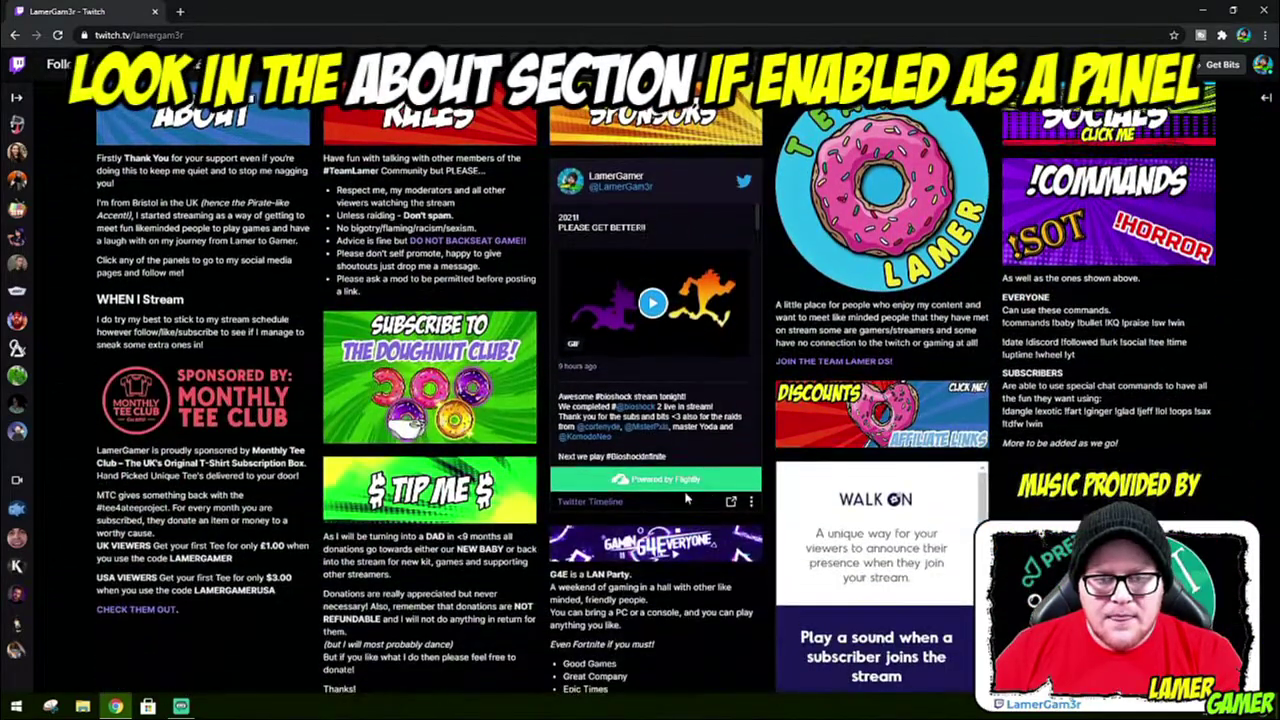
pyautogui.scroll(-3, 686, 497)
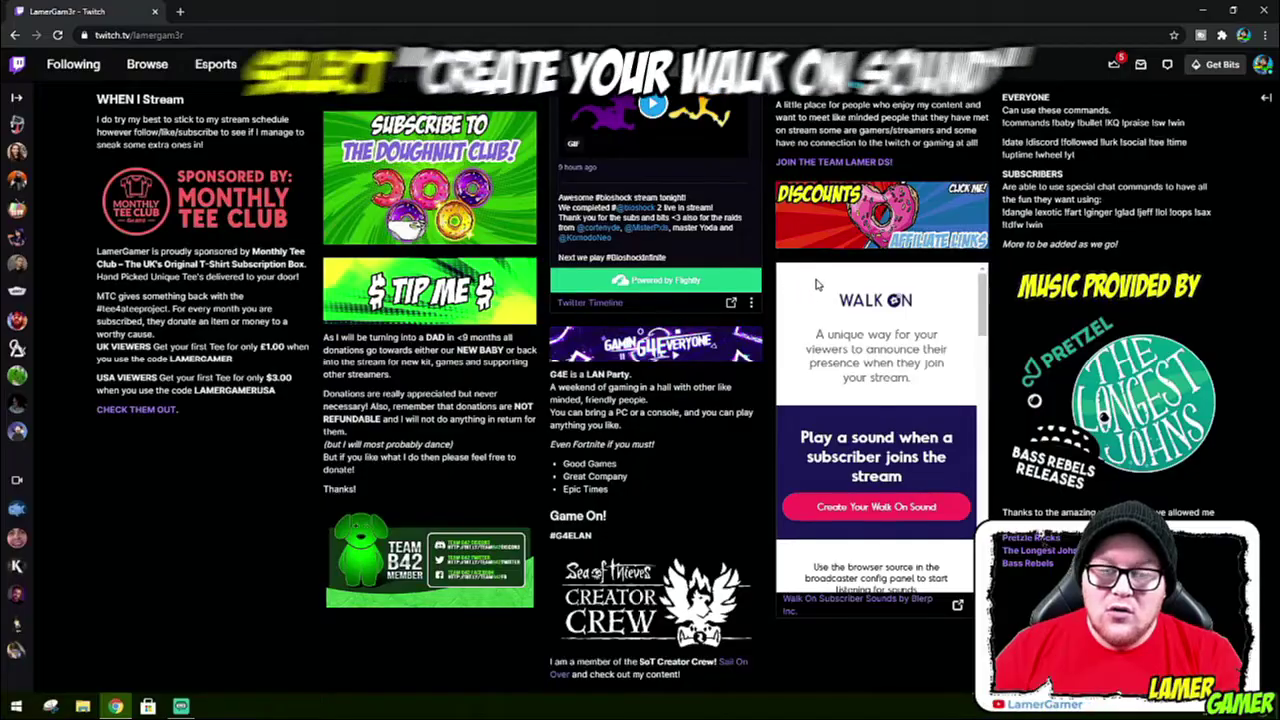
pyautogui.click(886, 508)
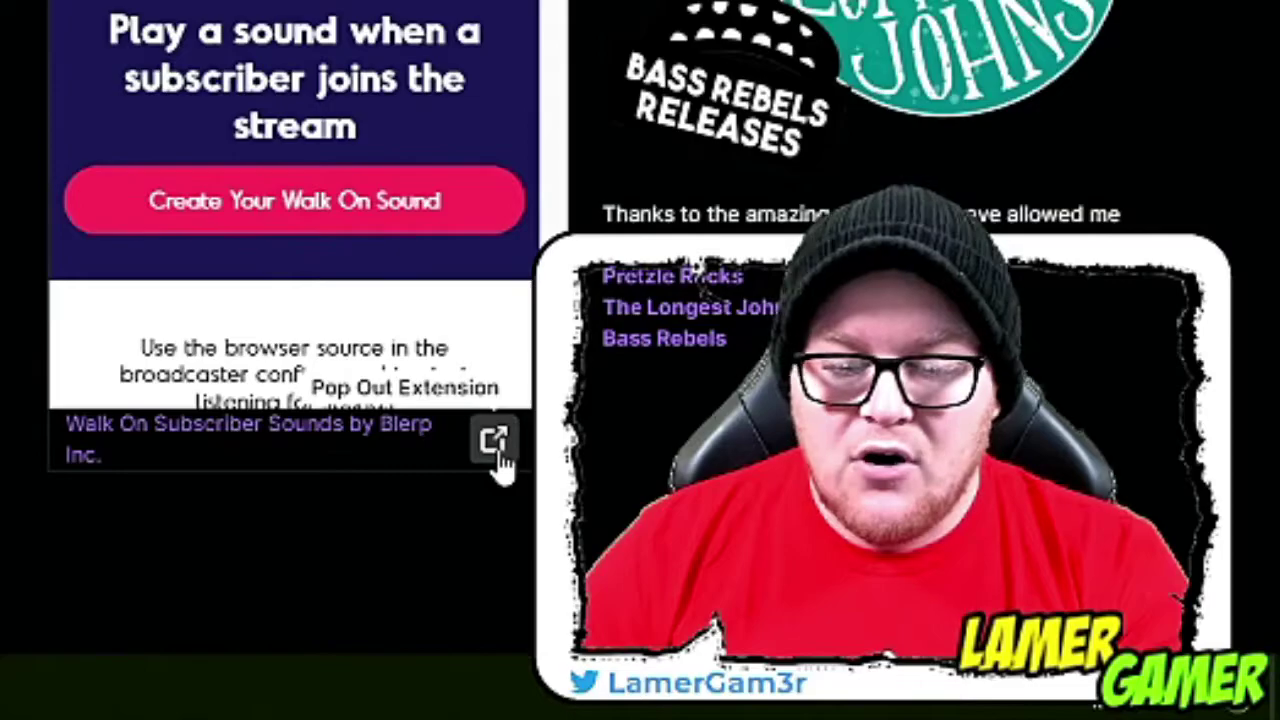
# - Pop out the Walk On extension, enlarge its window and maximize it
pyautogui.click(957, 607)
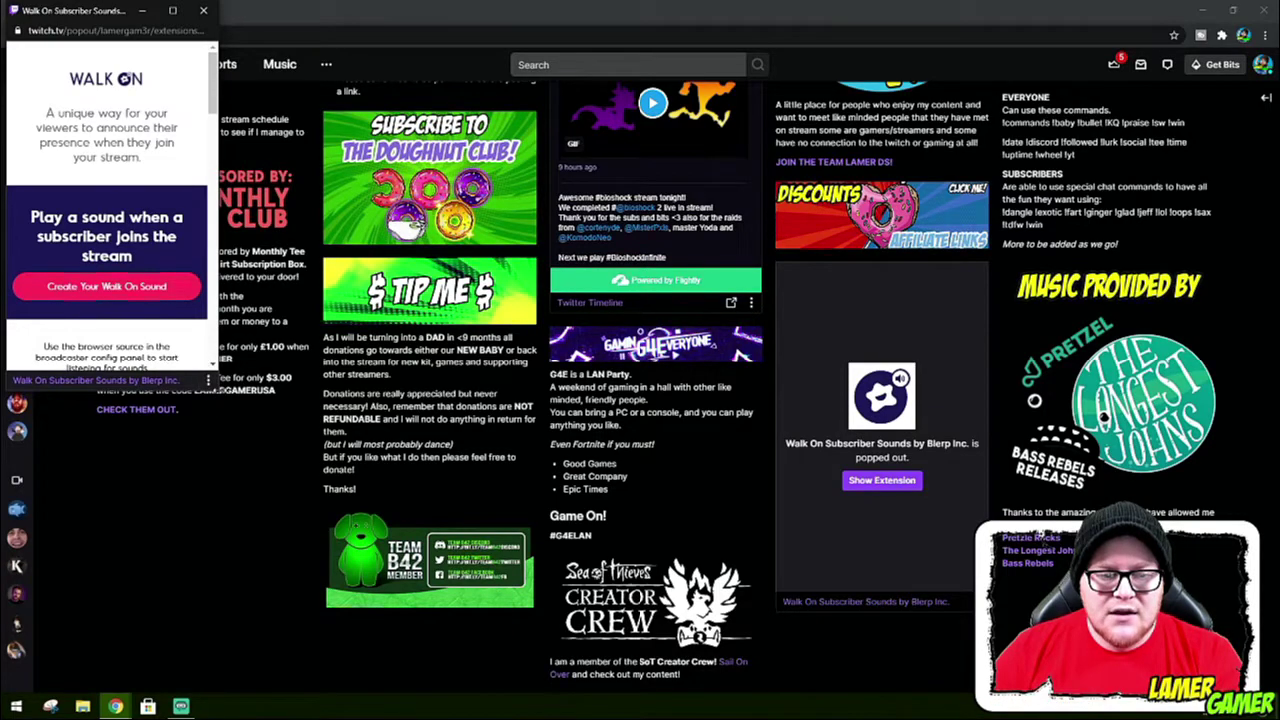
pyautogui.moveTo(217, 389); pyautogui.dragTo(1190, 636)
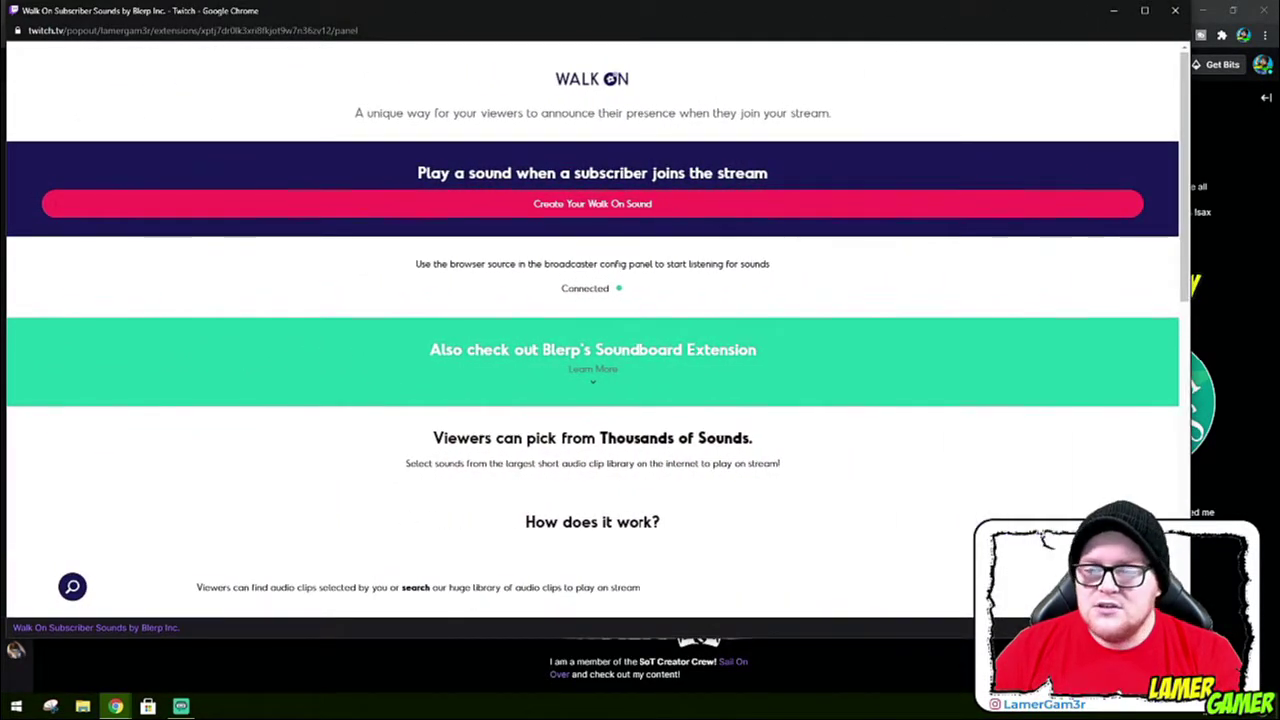
pyautogui.click(1144, 10)
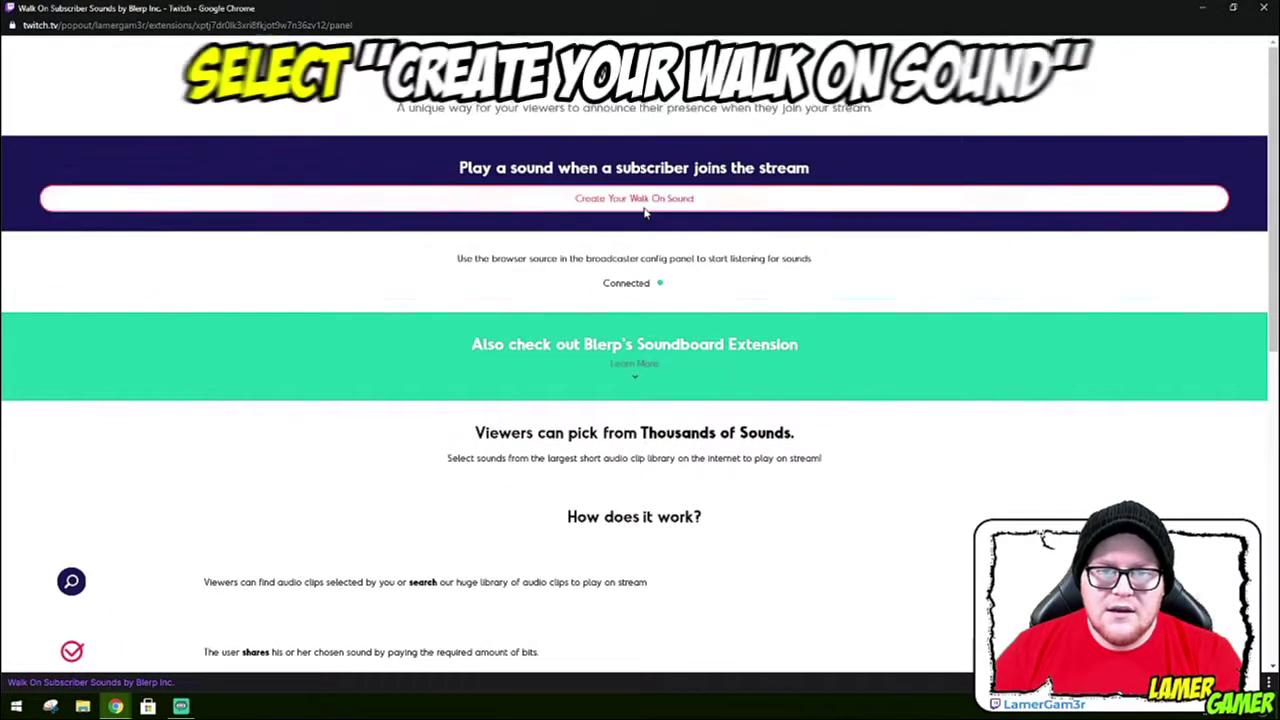
# - Start 'Create Your Walk On Sound' to reach the Tier 3 offer for the next 30 joins
pyautogui.click(650, 200)
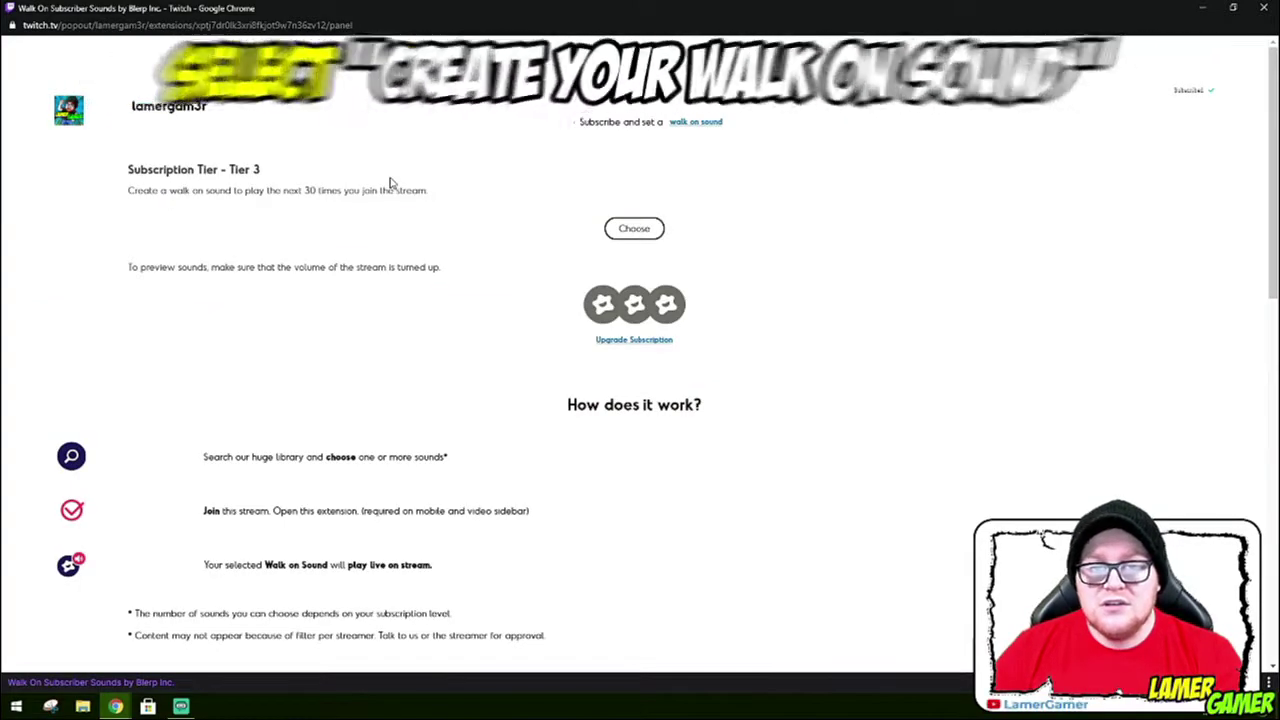
pyautogui.moveTo(586, 121); pyautogui.dragTo(643, 122)
pyautogui.click(656, 132)
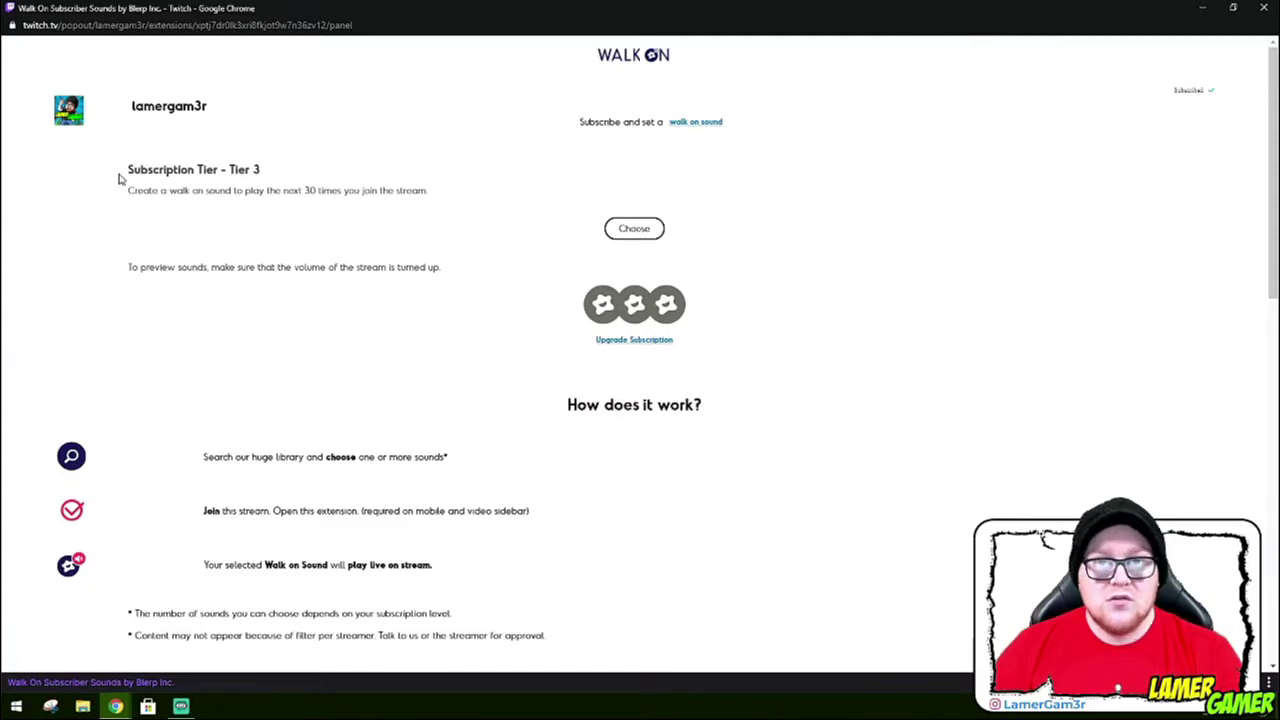
pyautogui.scroll(-2, 55, 306)
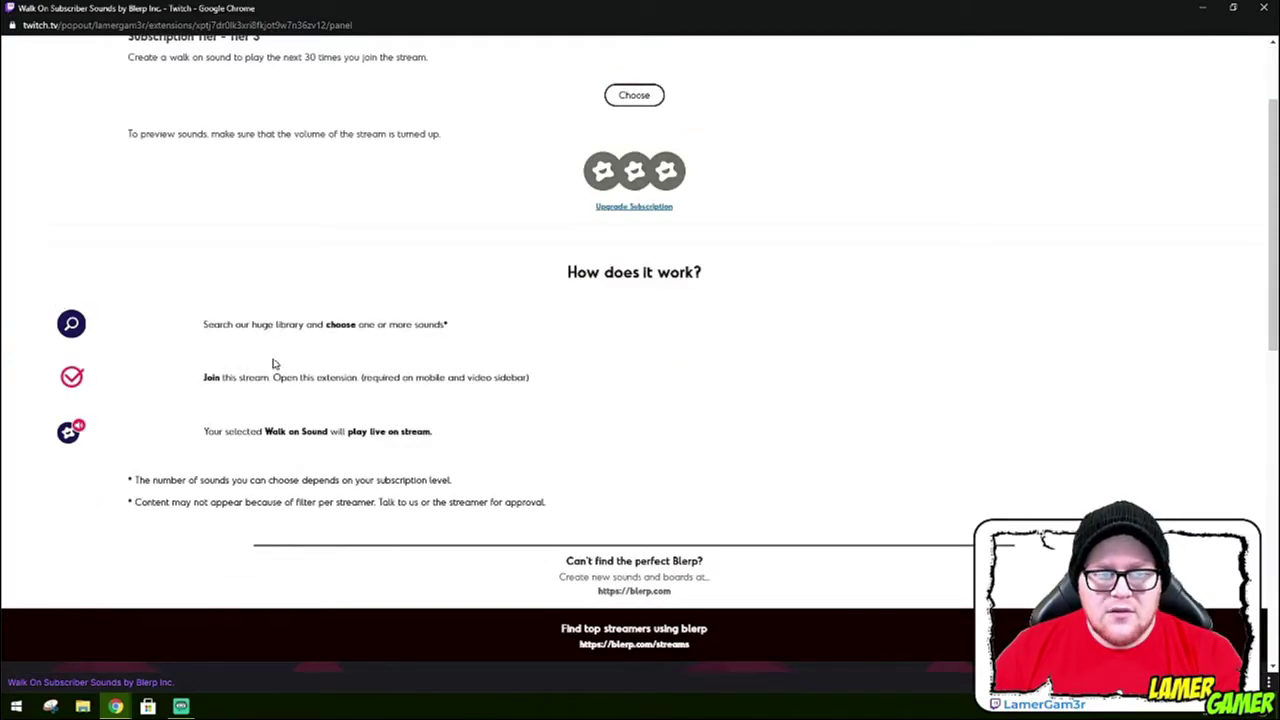
pyautogui.scroll(2, 612, 468)
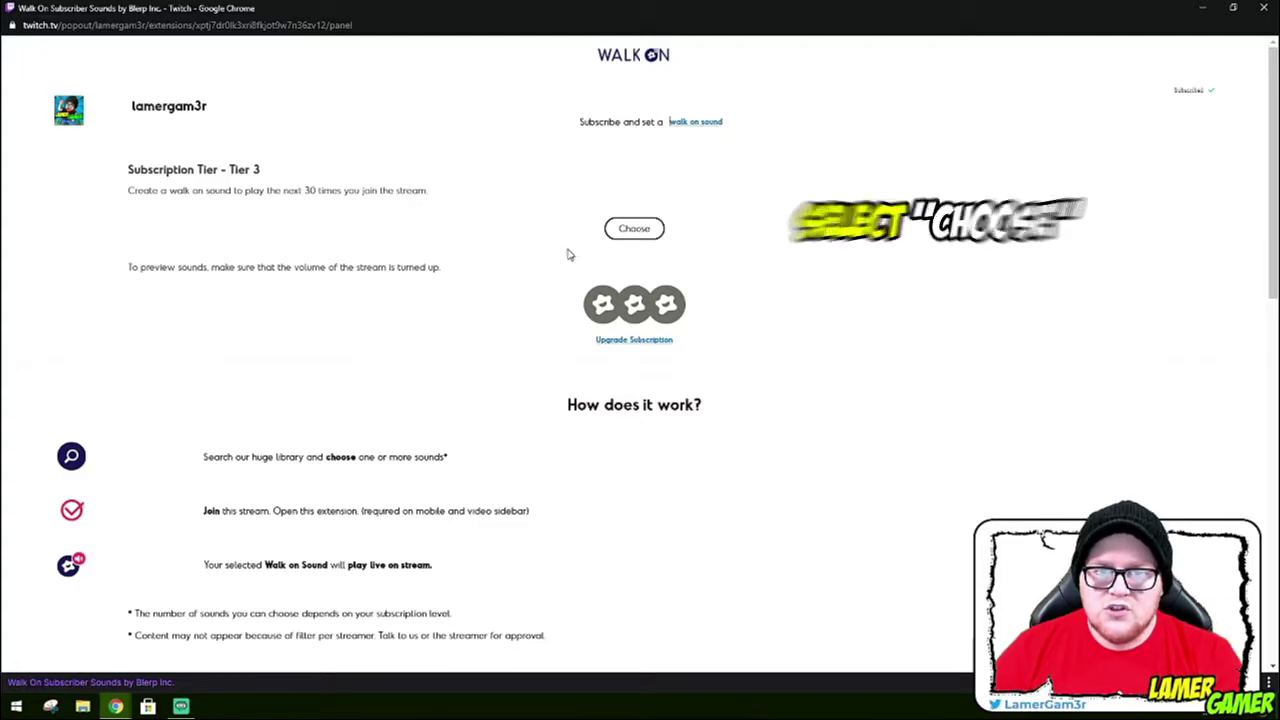
# - Choose a walk-on sound and browse the PG13 library's featured soundboards and Popular Blerps
pyautogui.click(632, 230)
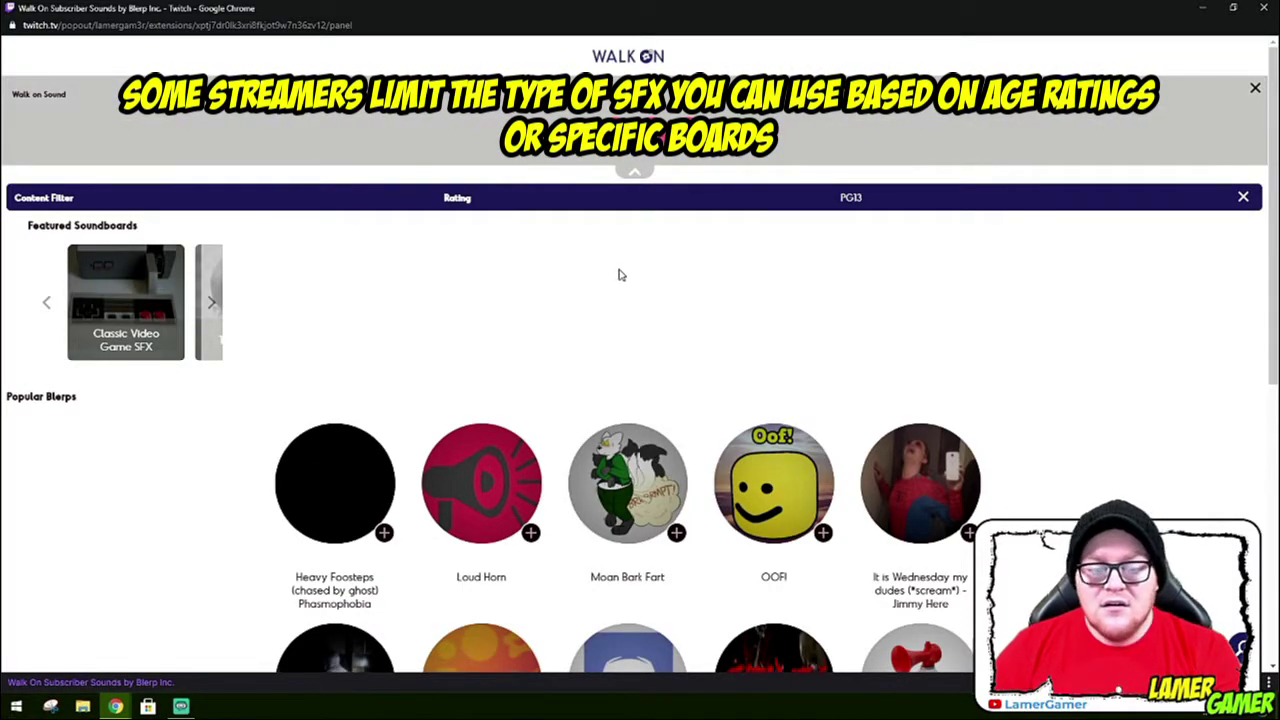
pyautogui.scroll(-2, 563, 317)
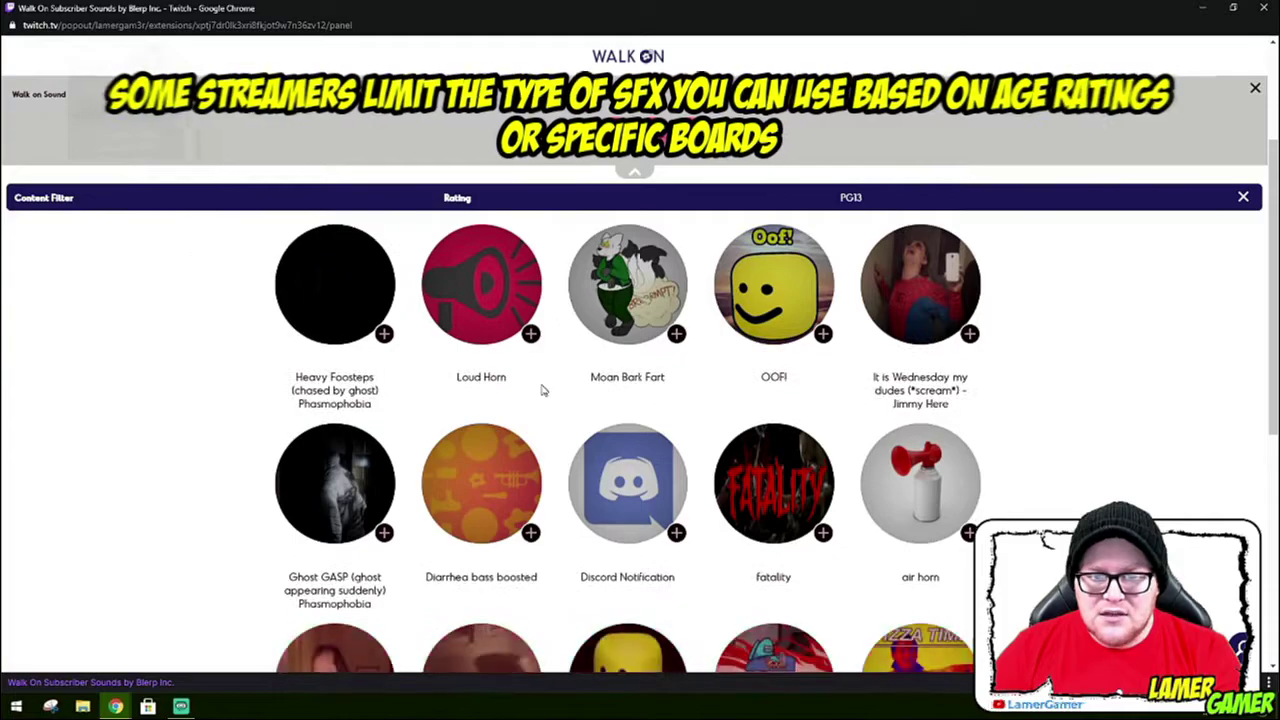
pyautogui.scroll(-5, 554, 470)
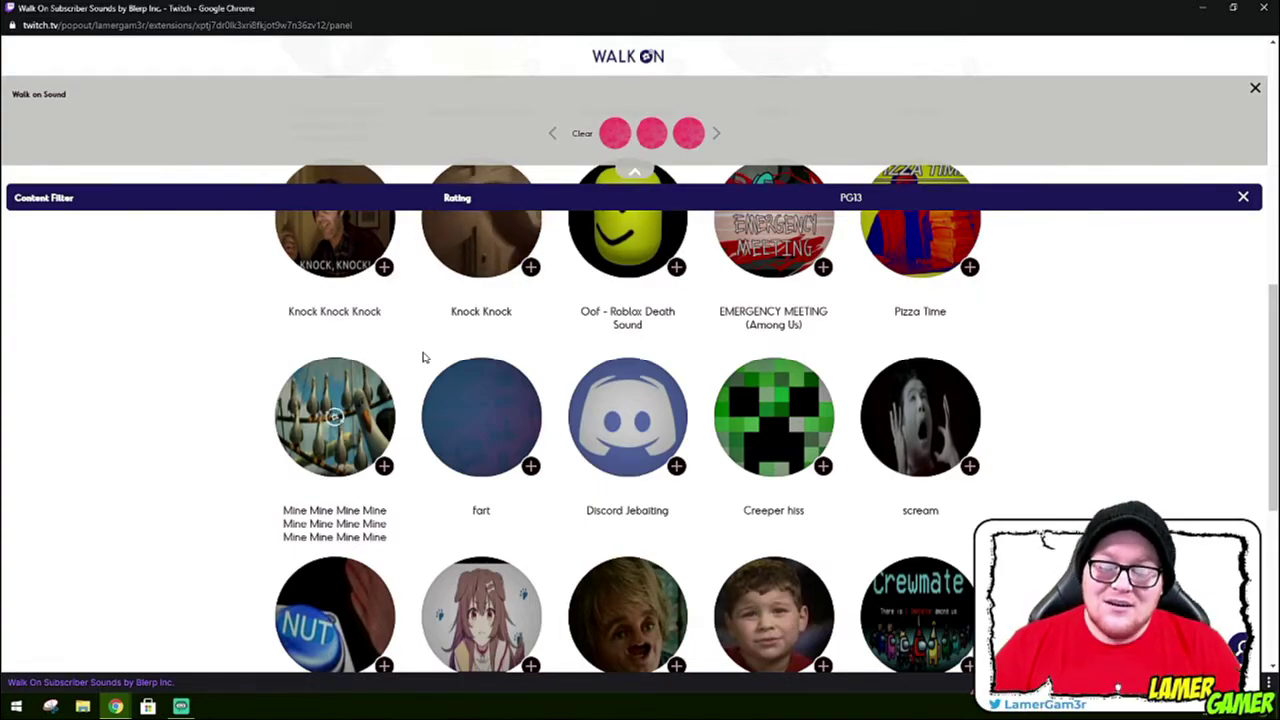
pyautogui.scroll(1, 422, 357)
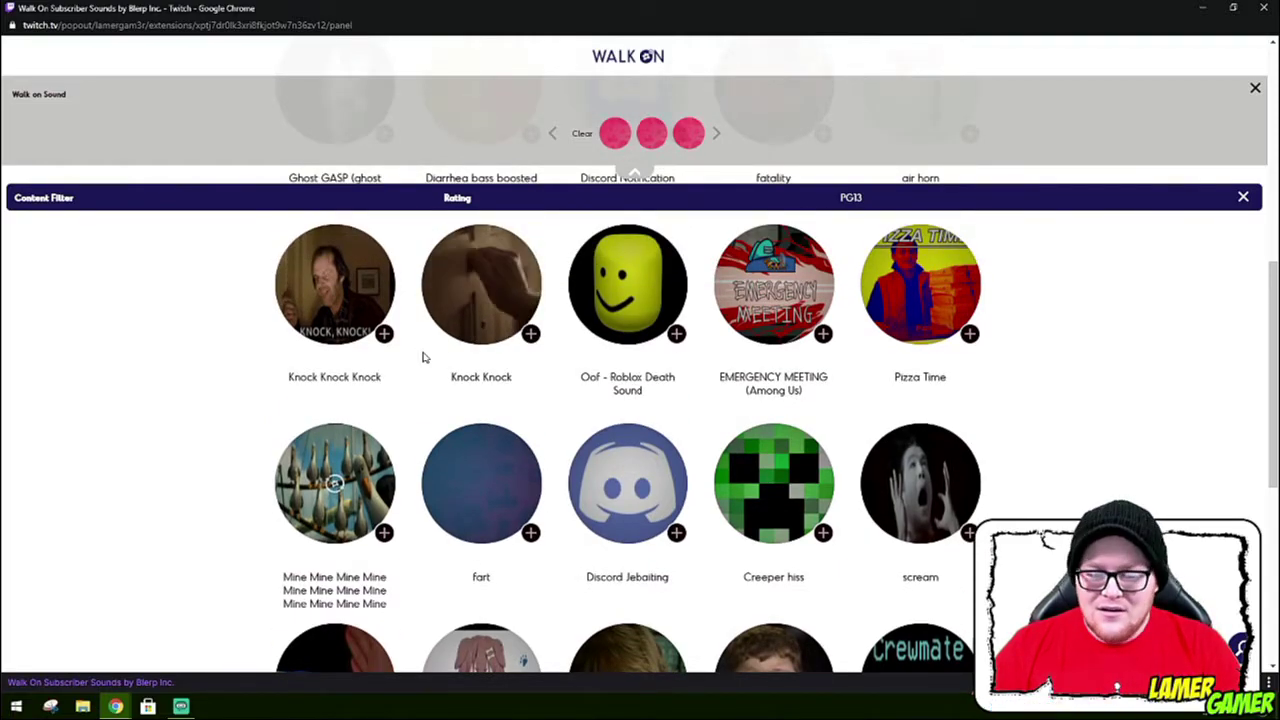
pyautogui.scroll(5, 434, 428)
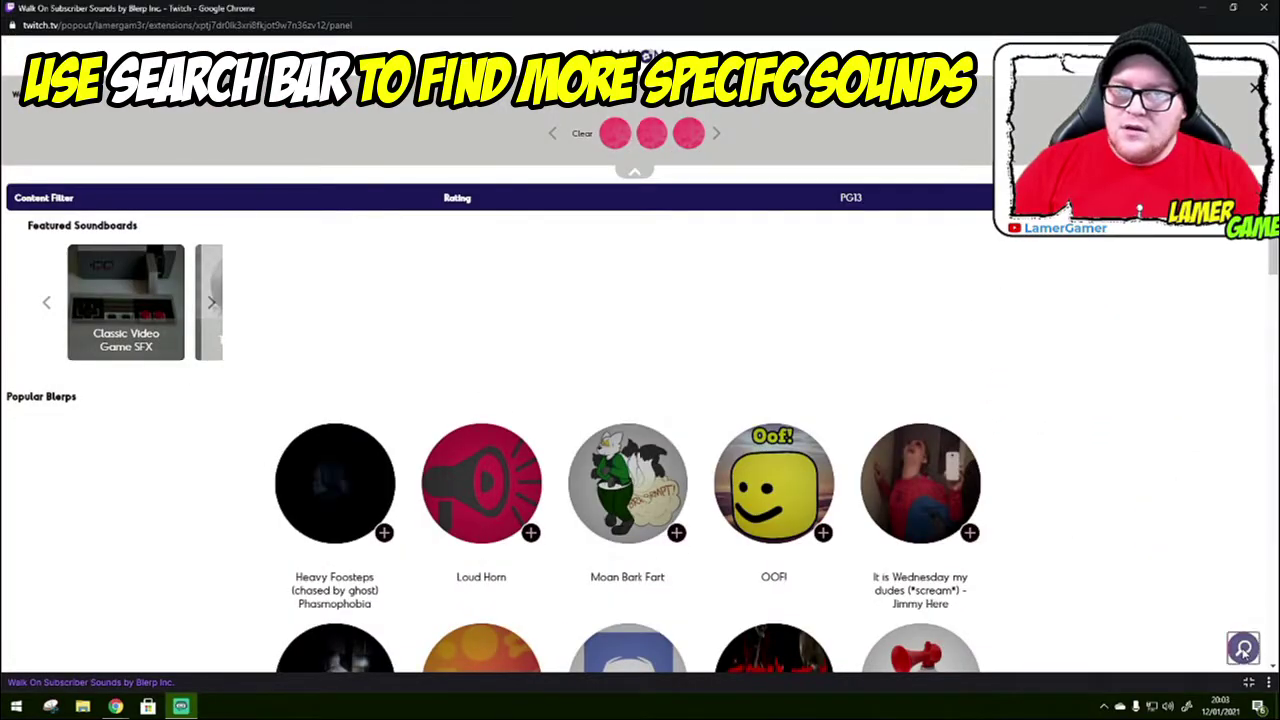
# - Search the Walk On sound library for 'hello minion'
pyautogui.click(1182, 530)
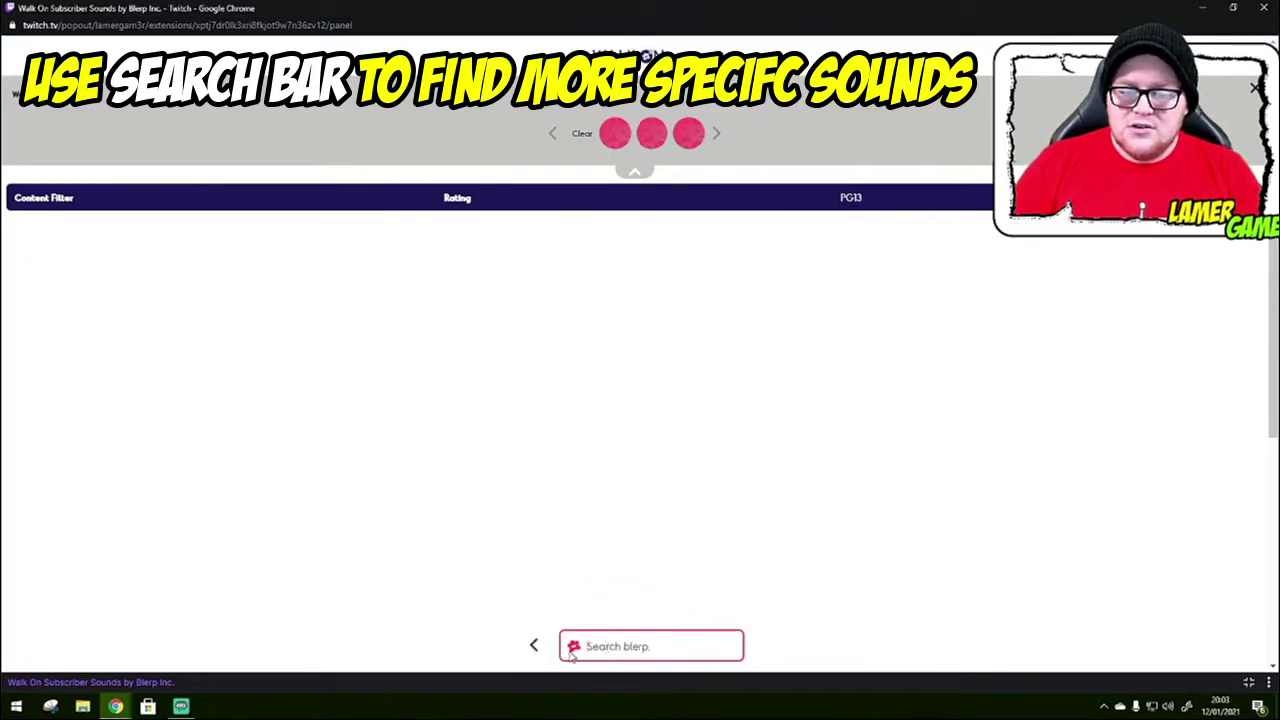
pyautogui.click(663, 645)
pyautogui.write('hello')
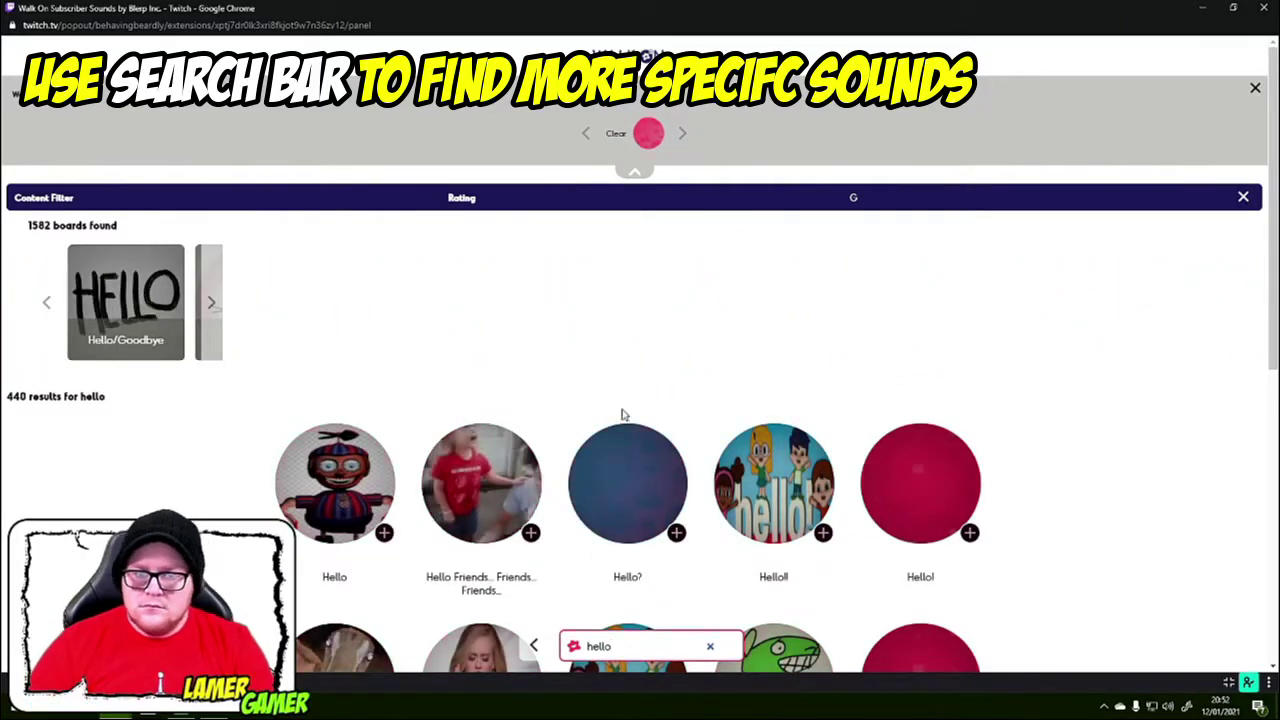
pyautogui.scroll(-3, 586, 463)
pyautogui.write('minion')
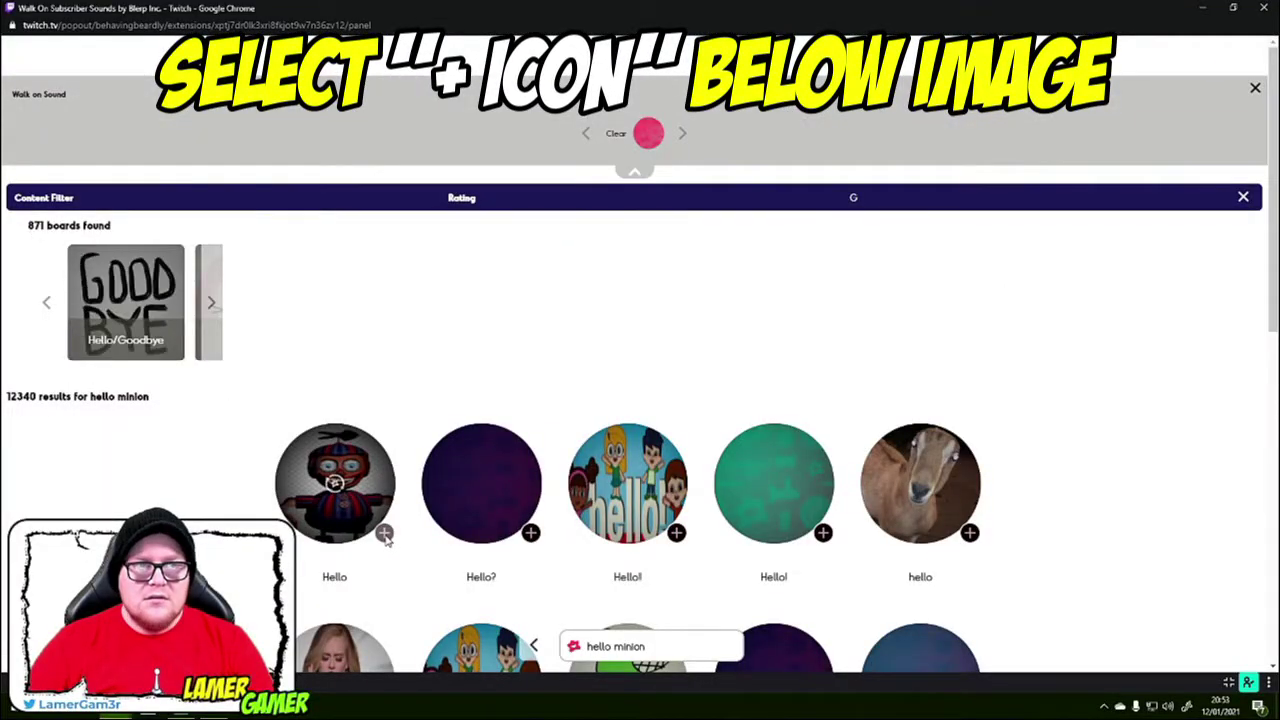
# - Add the first 'Hello' sound, confirm and save it, then dismiss the 'Saved!' message
pyautogui.click(384, 533)
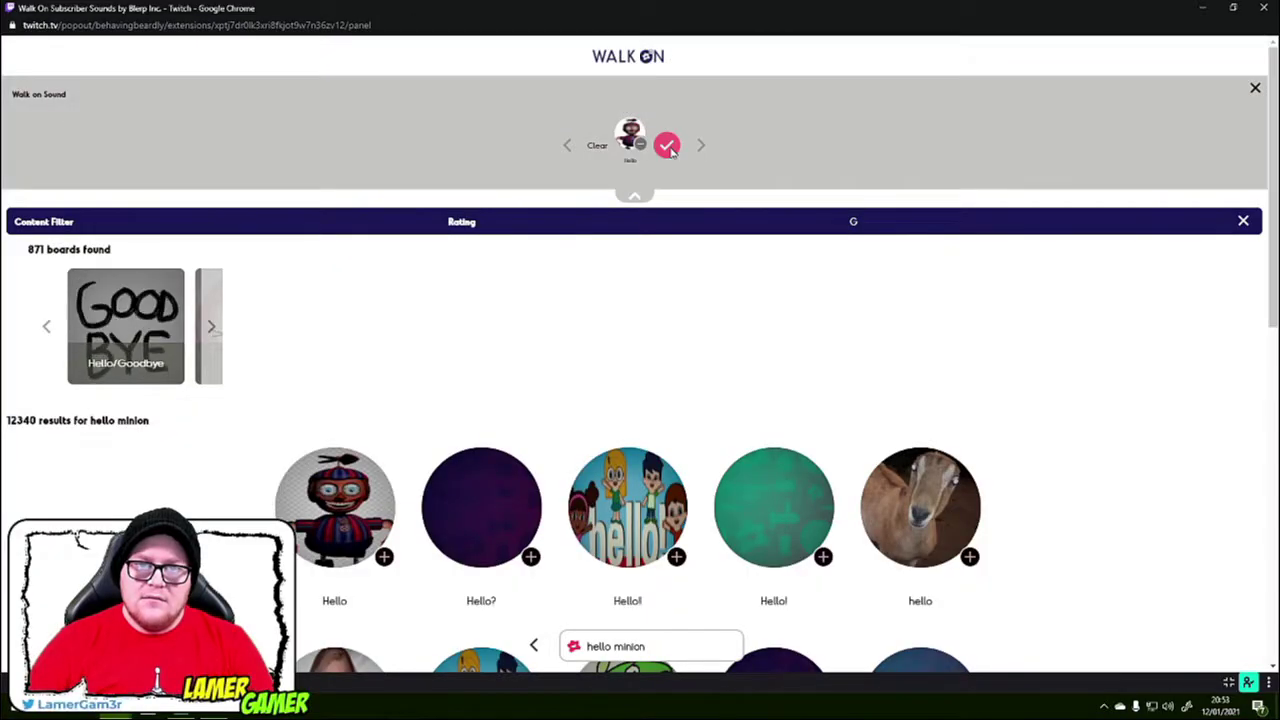
pyautogui.click(668, 147)
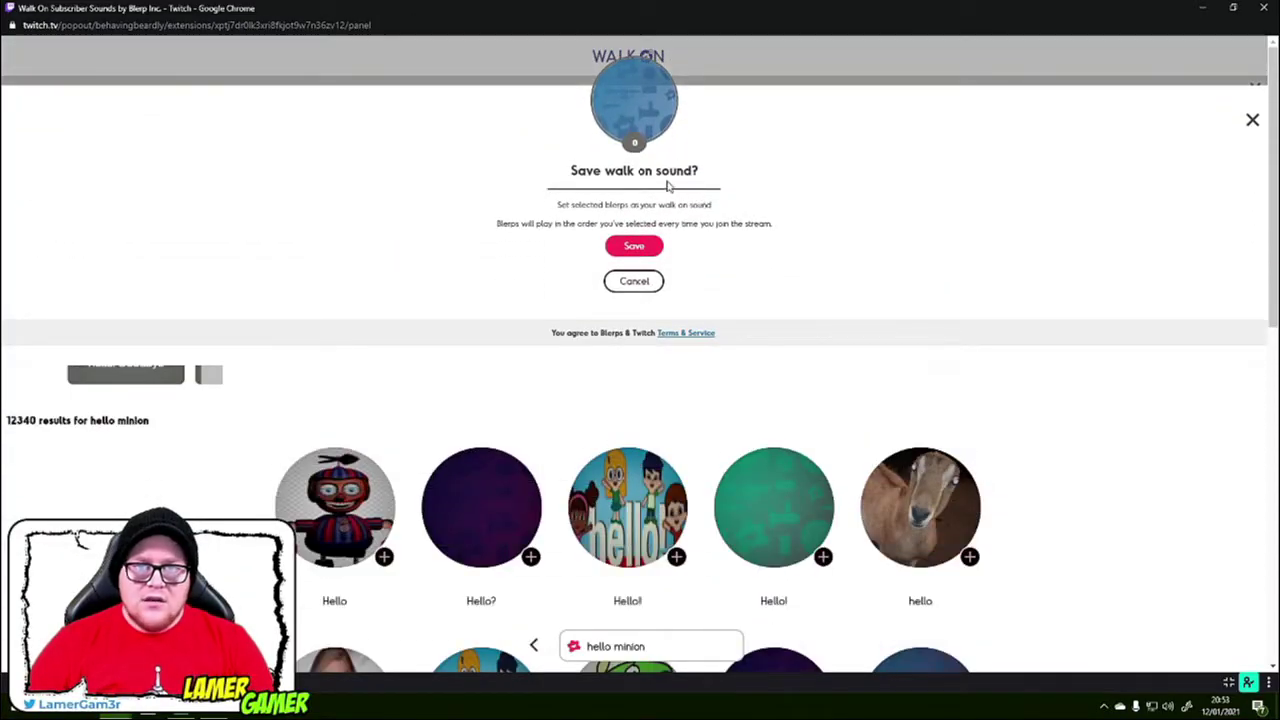
pyautogui.click(634, 248)
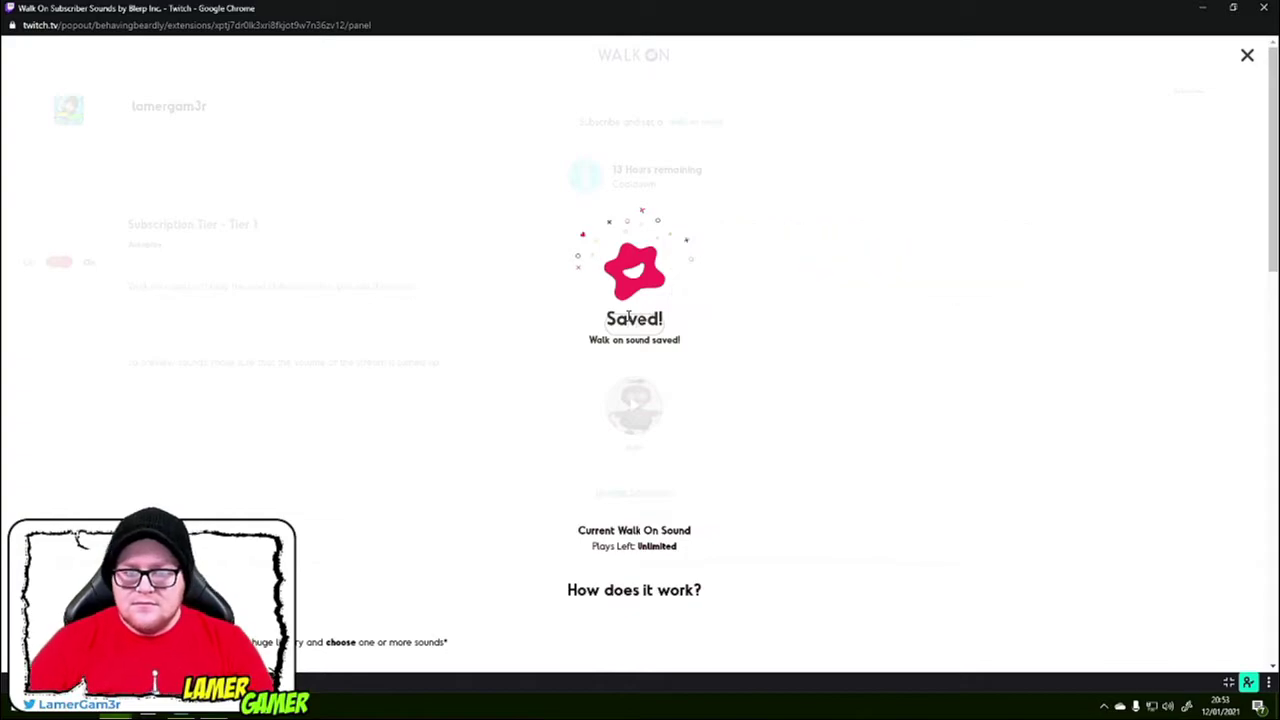
pyautogui.click(1248, 57)
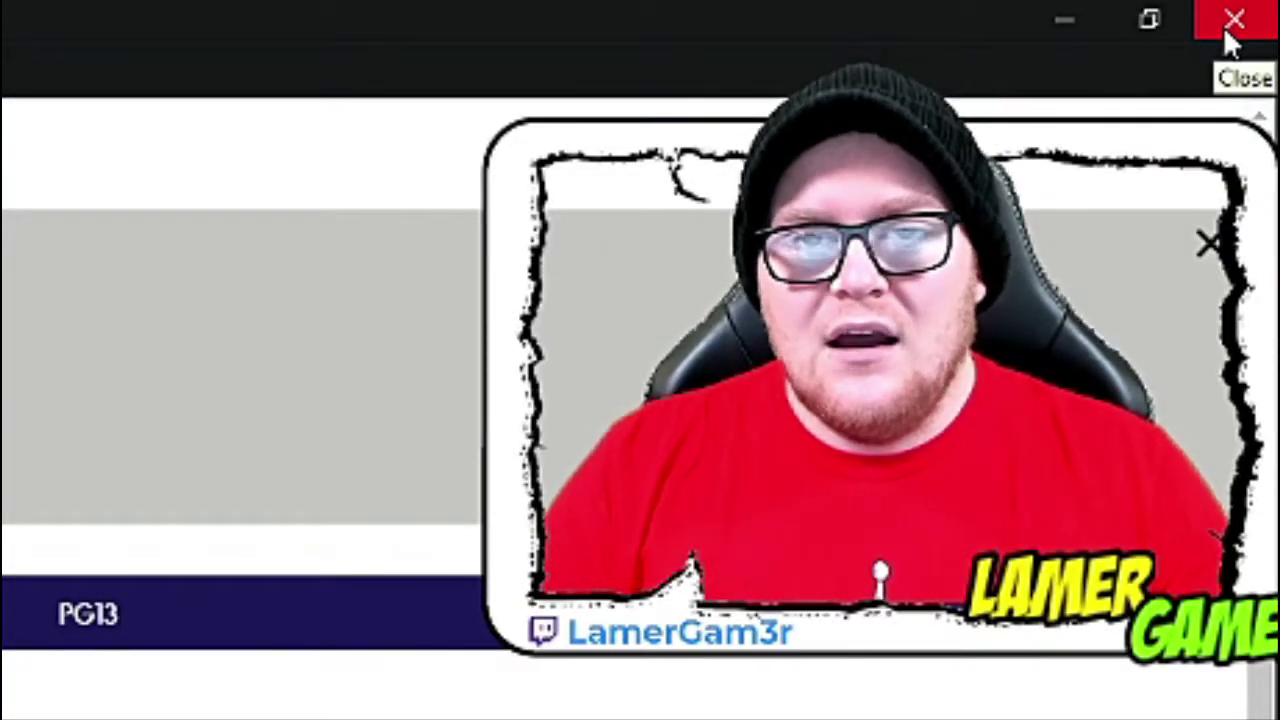
# - Close the white popup window to get back to twitch.tv
pyautogui.click(1225, 30)
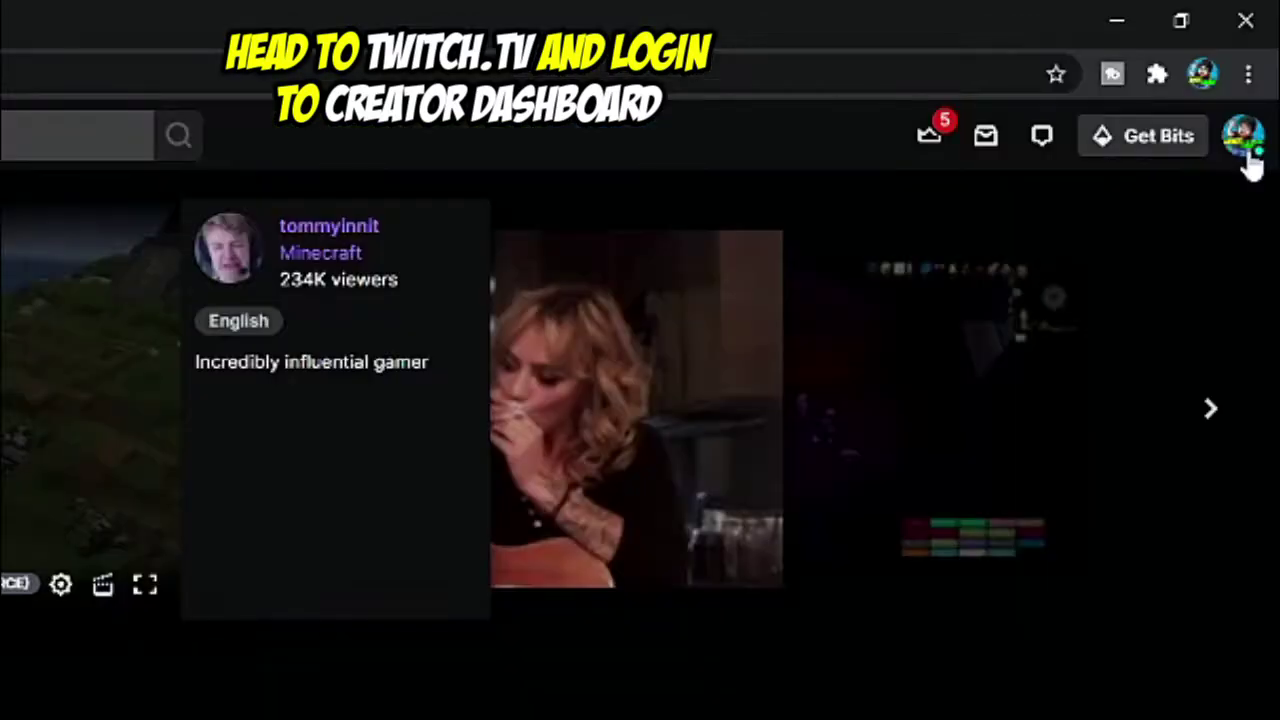
# - Go to the Creator Dashboard through the profile avatar menu
pyautogui.click(1265, 76)
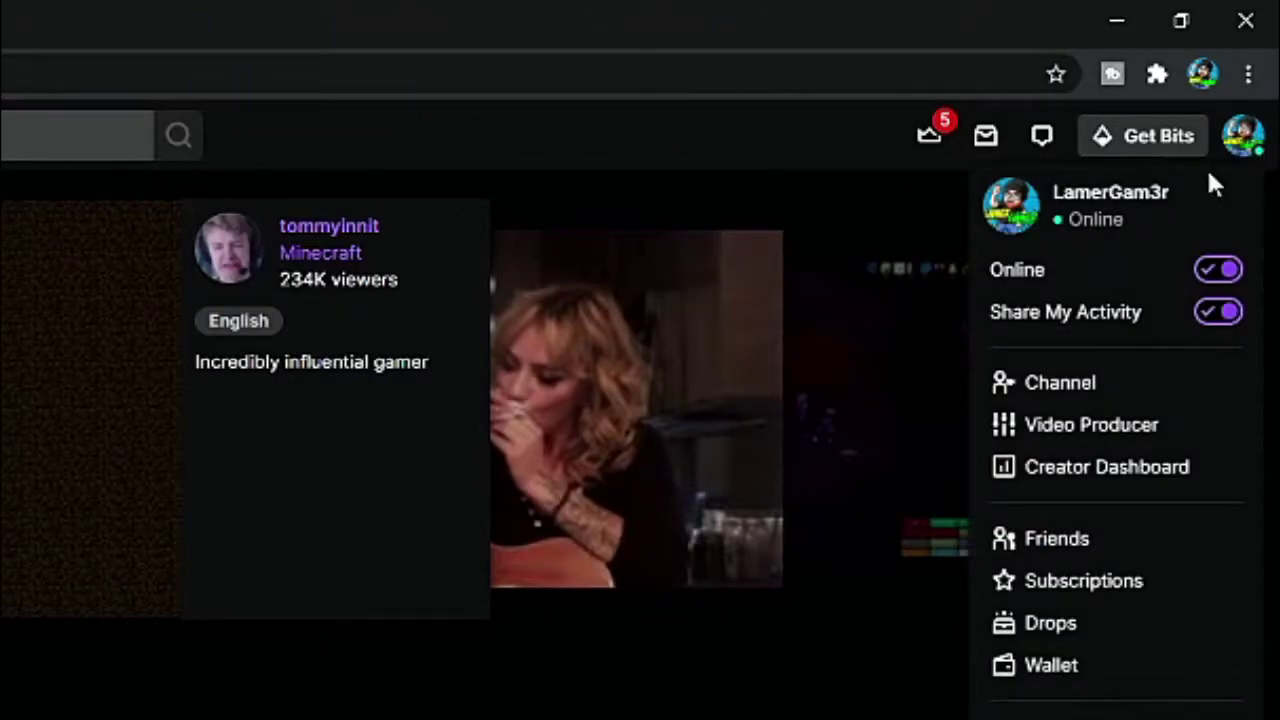
pyautogui.click(1088, 480)
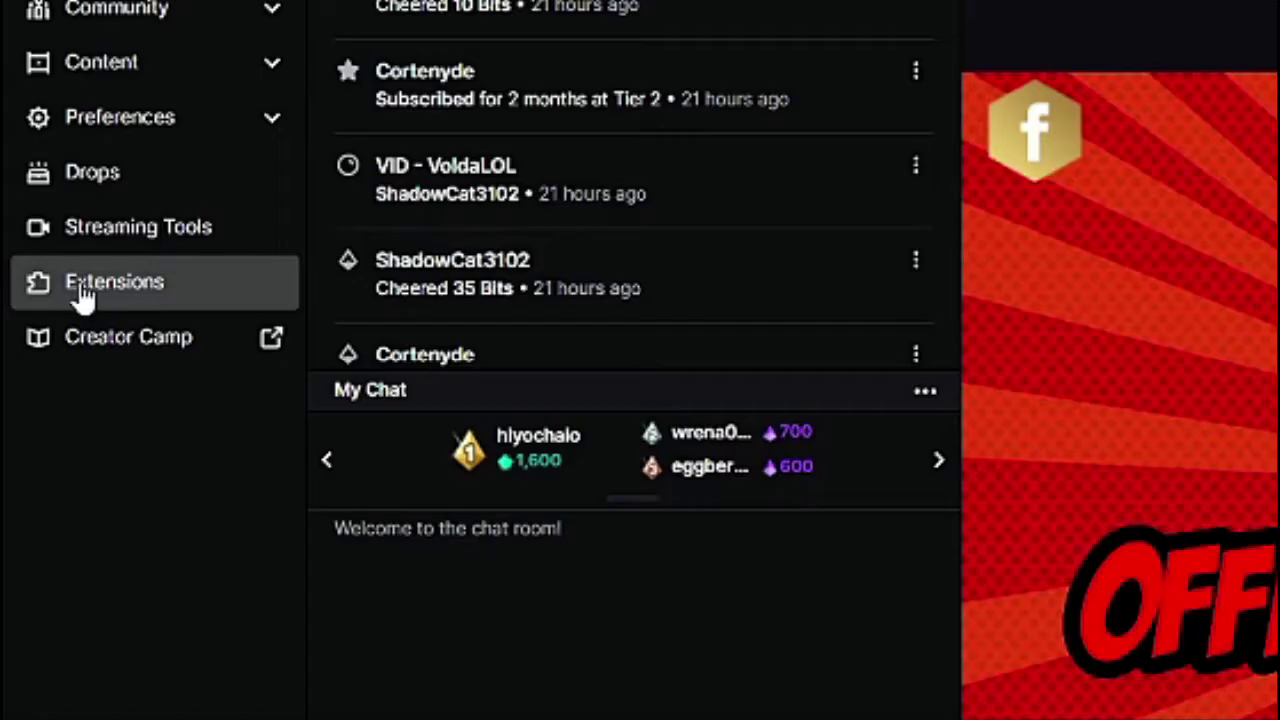
# - Search Extensions for 'blerp', install Walk On Subscriber Sounds, and open its configuration
pyautogui.click(44, 287)
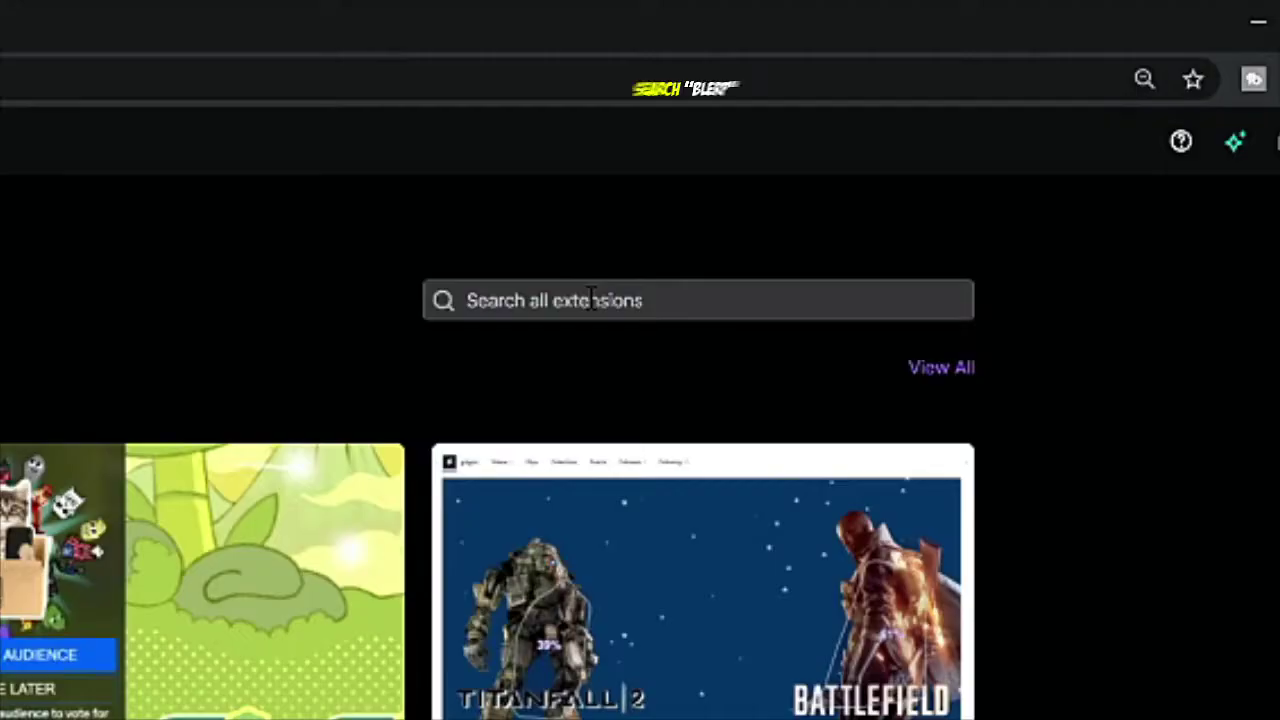
pyautogui.click(955, 132)
pyautogui.write('blerp')
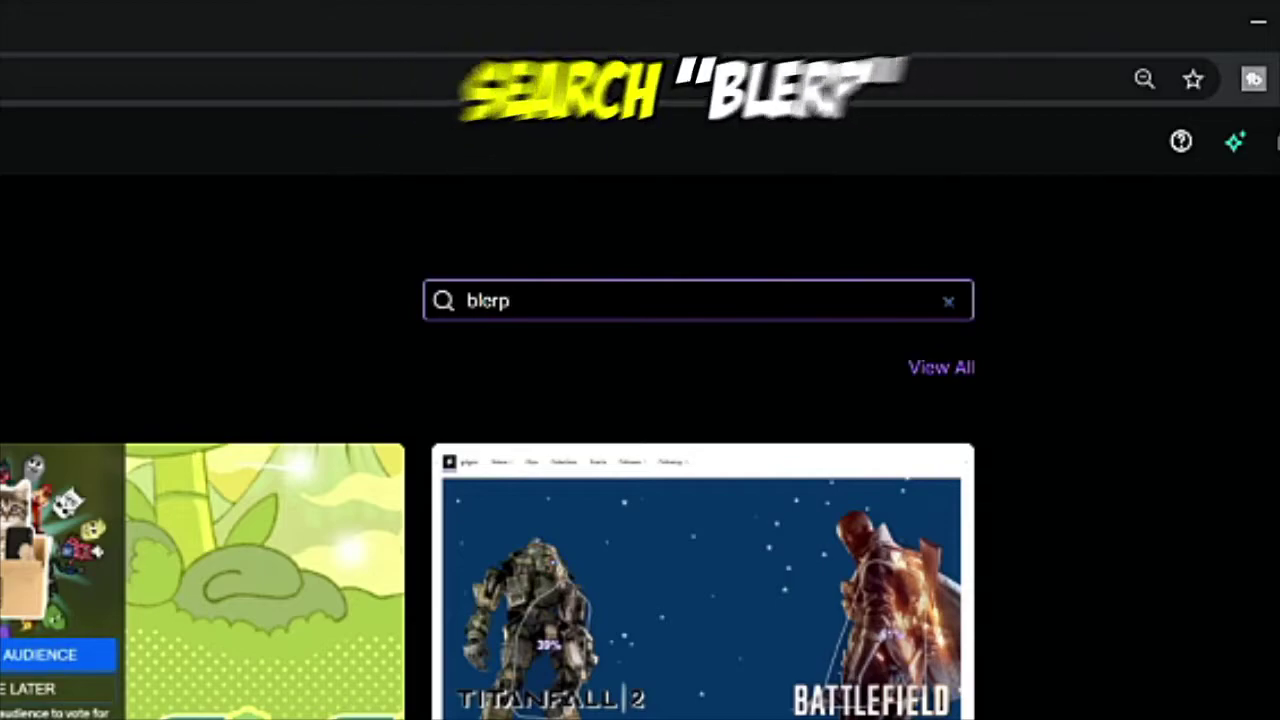
pyautogui.press('Return')
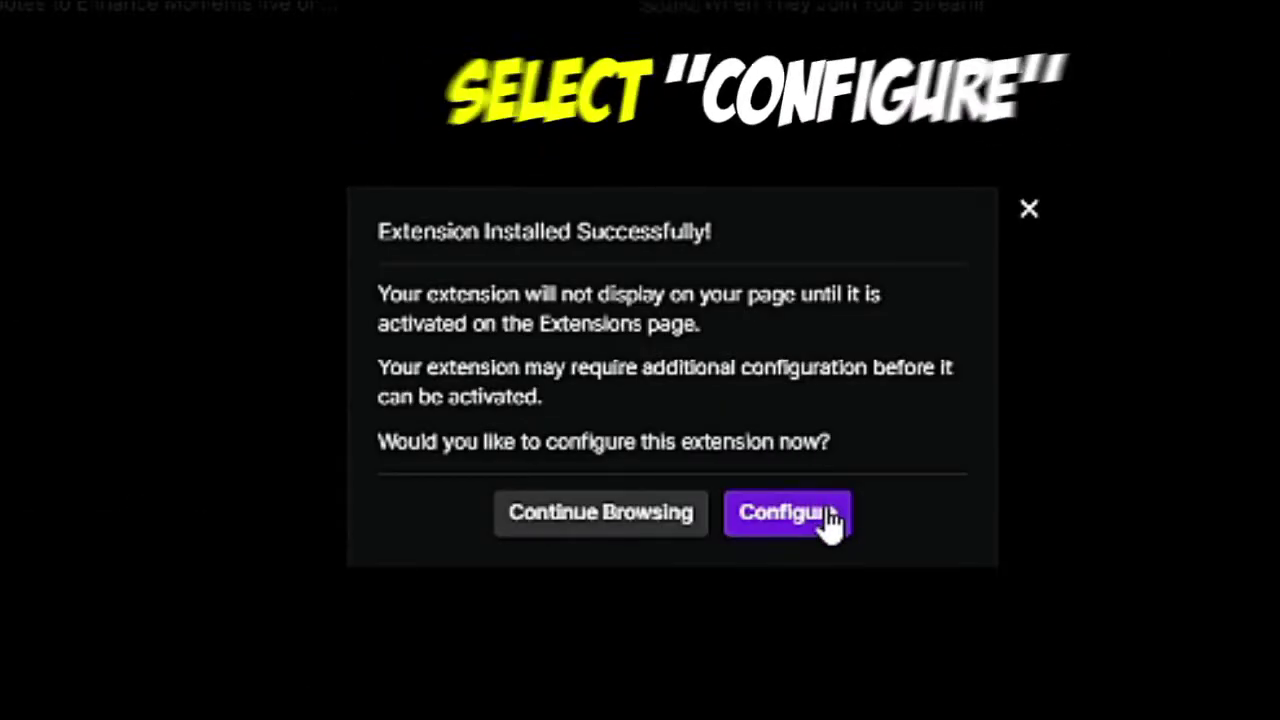
pyautogui.click(829, 522)
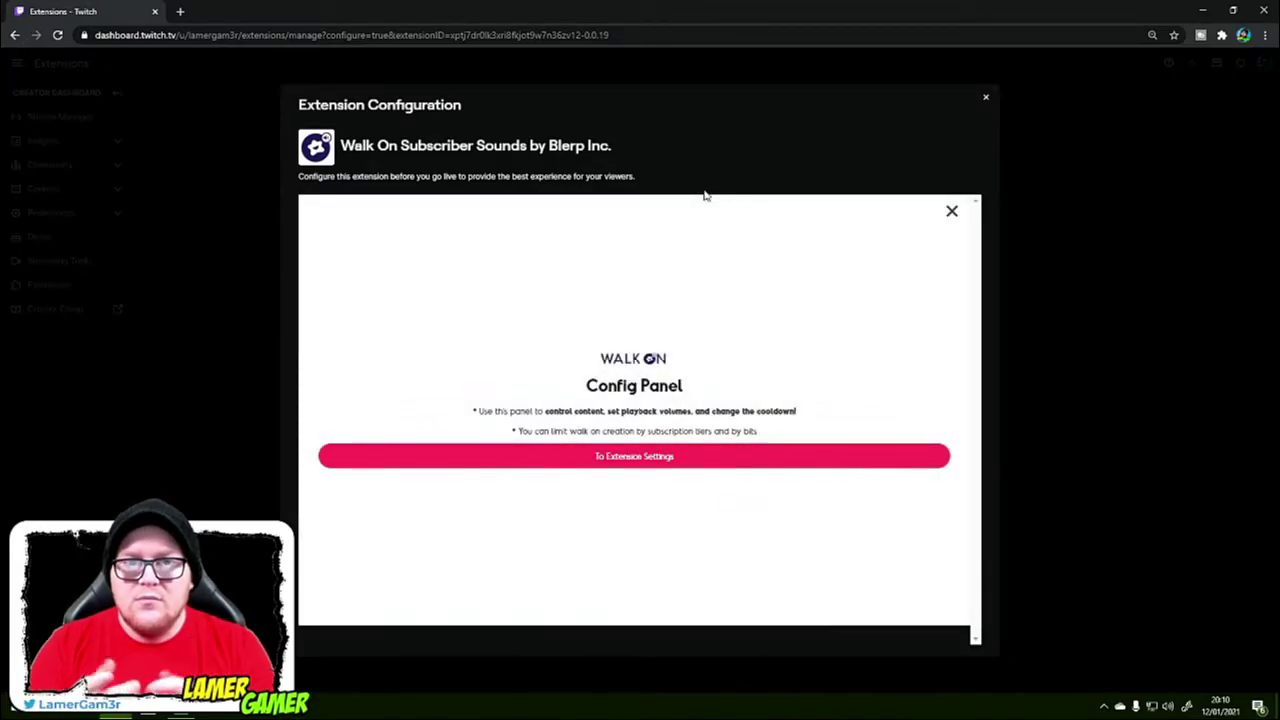
# - Copy the Browser Source Url from the Walk On extension's Blerp Setup section
pyautogui.click(637, 457)
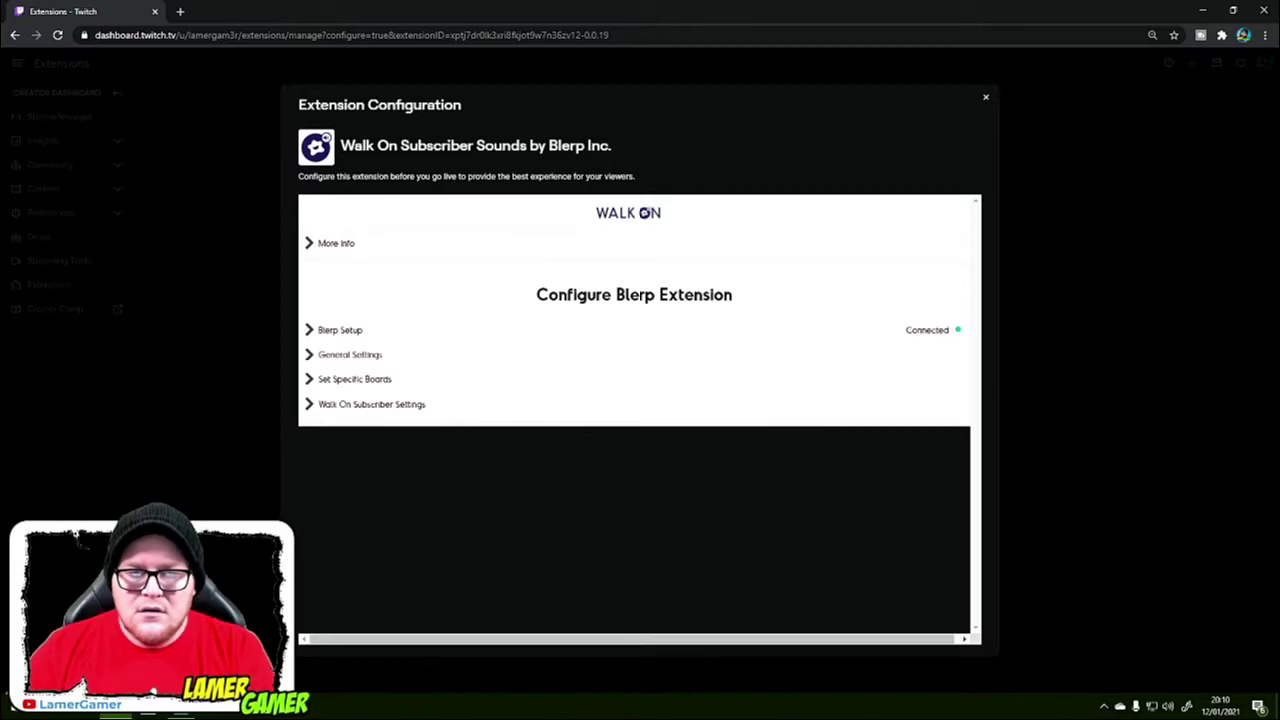
pyautogui.click(336, 245)
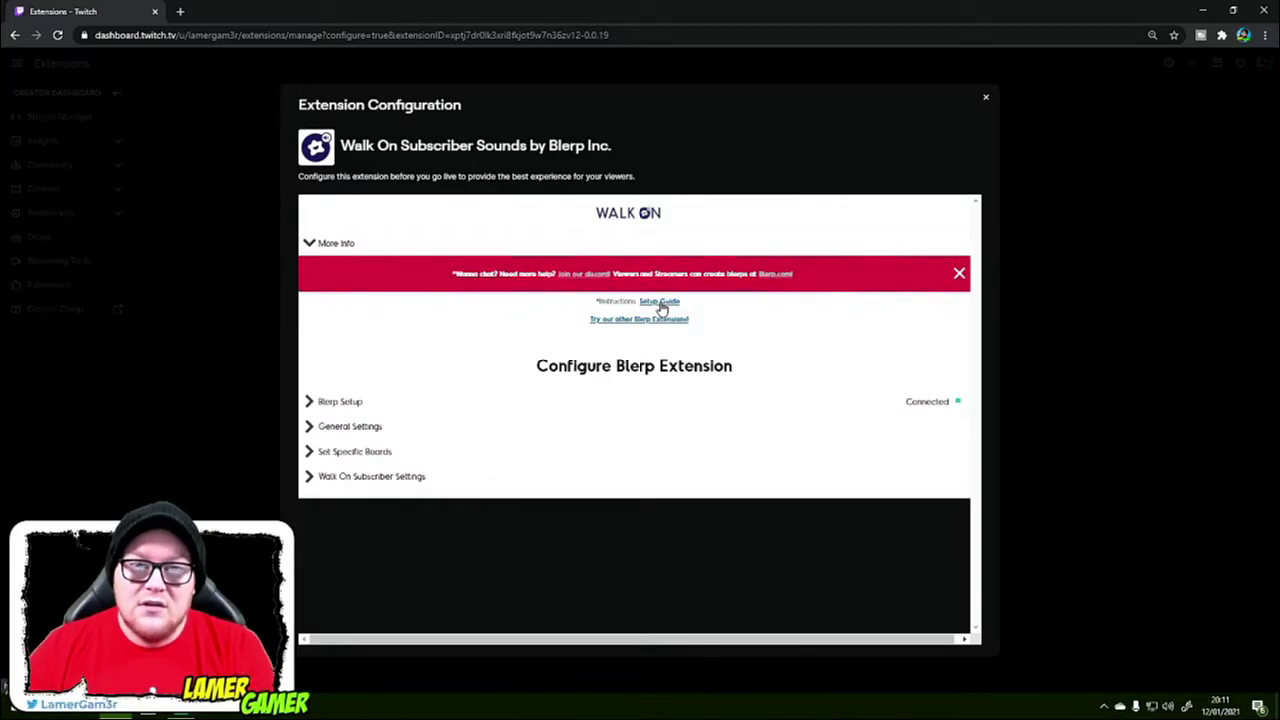
pyautogui.click(324, 402)
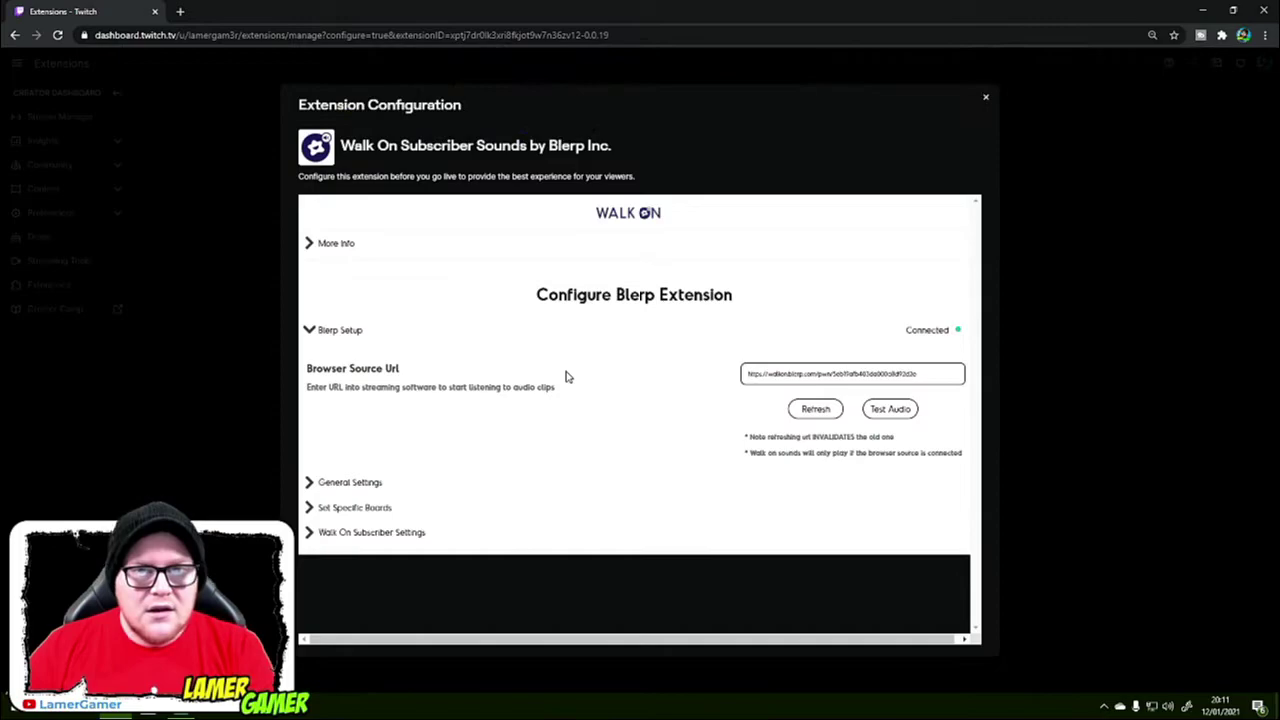
pyautogui.click(800, 372)
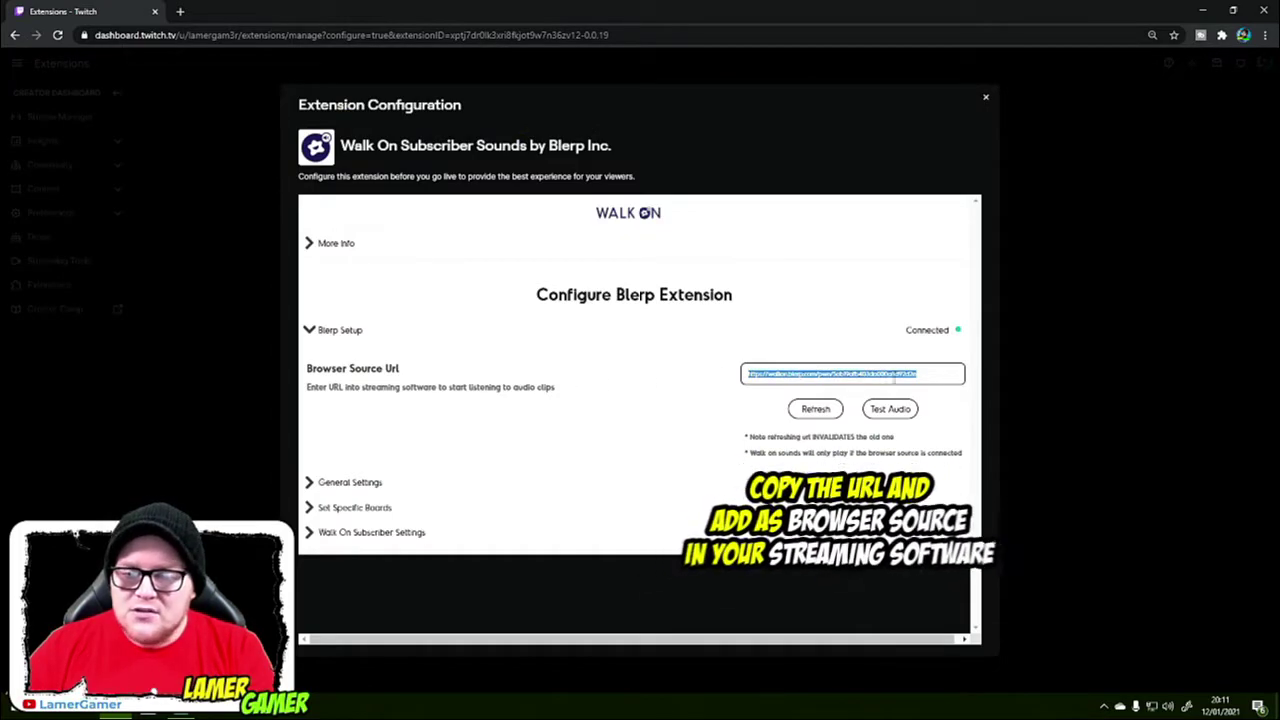
pyautogui.rightClick(830, 374)
pyautogui.click(852, 386)
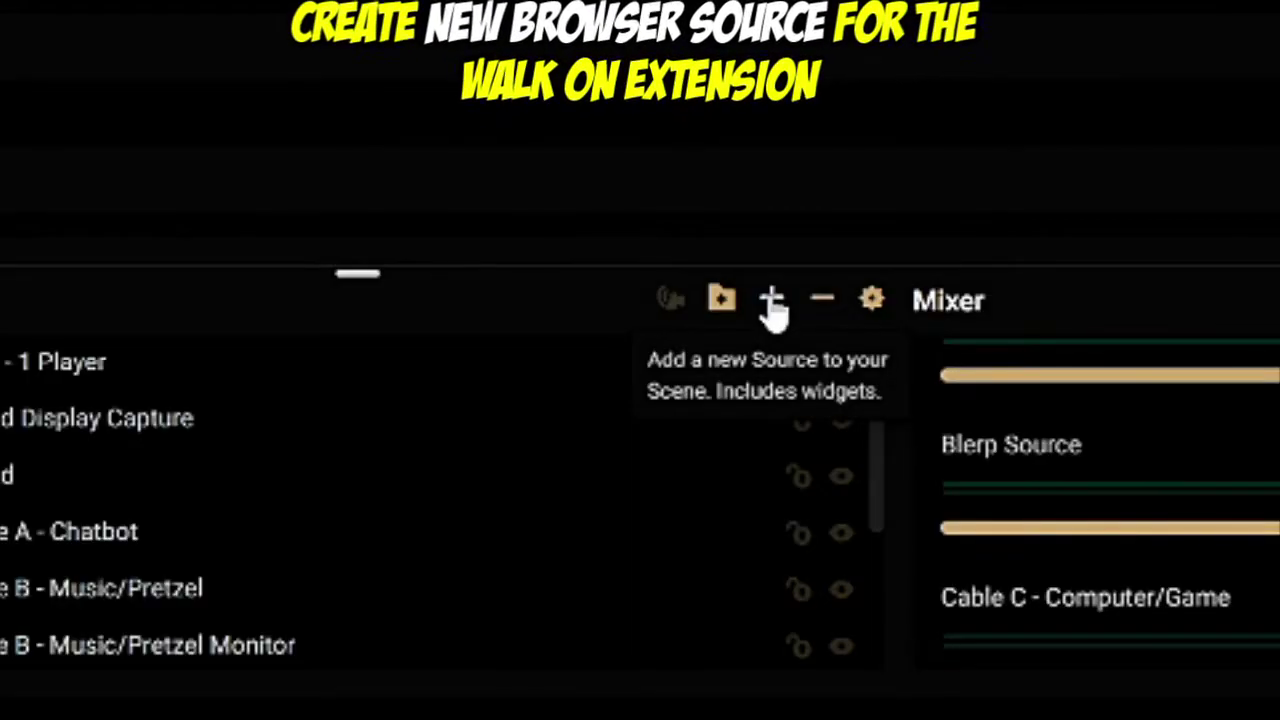
# - Create a new browser source named 'Blerp Sound FX' and paste the Walk On URL as its address
pyautogui.click(772, 300)
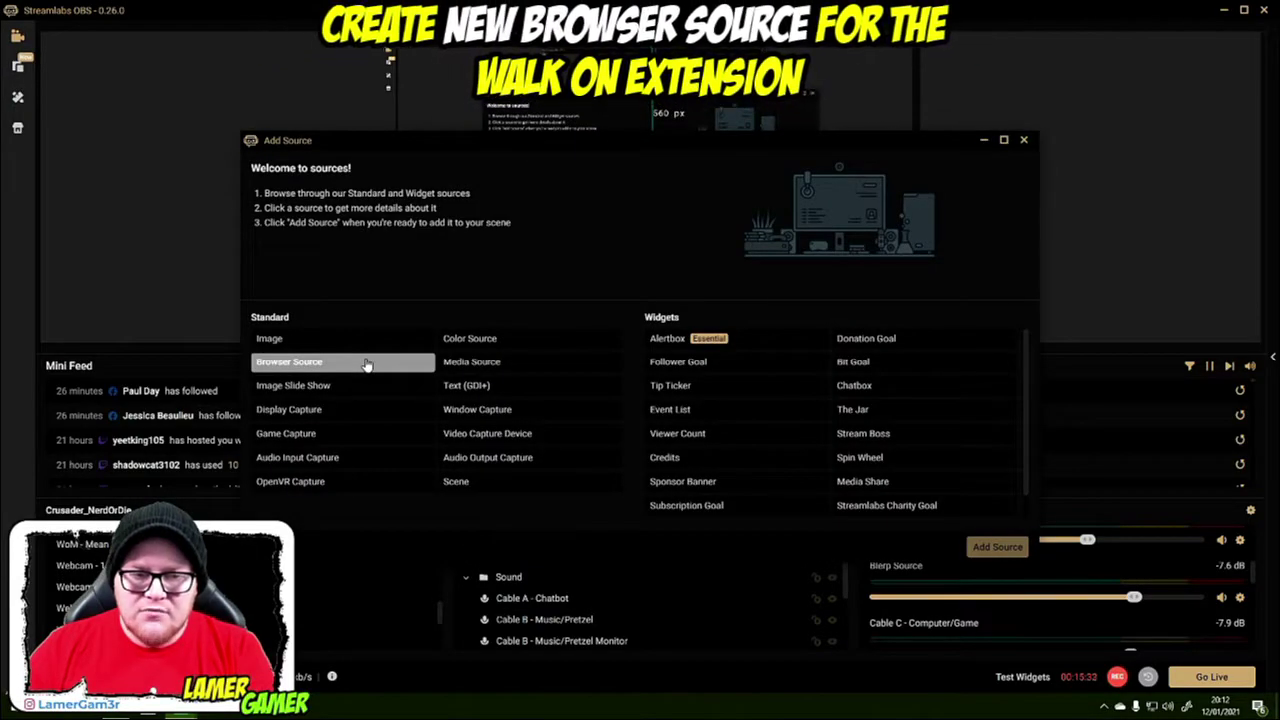
pyautogui.click(366, 365)
pyautogui.click(997, 546)
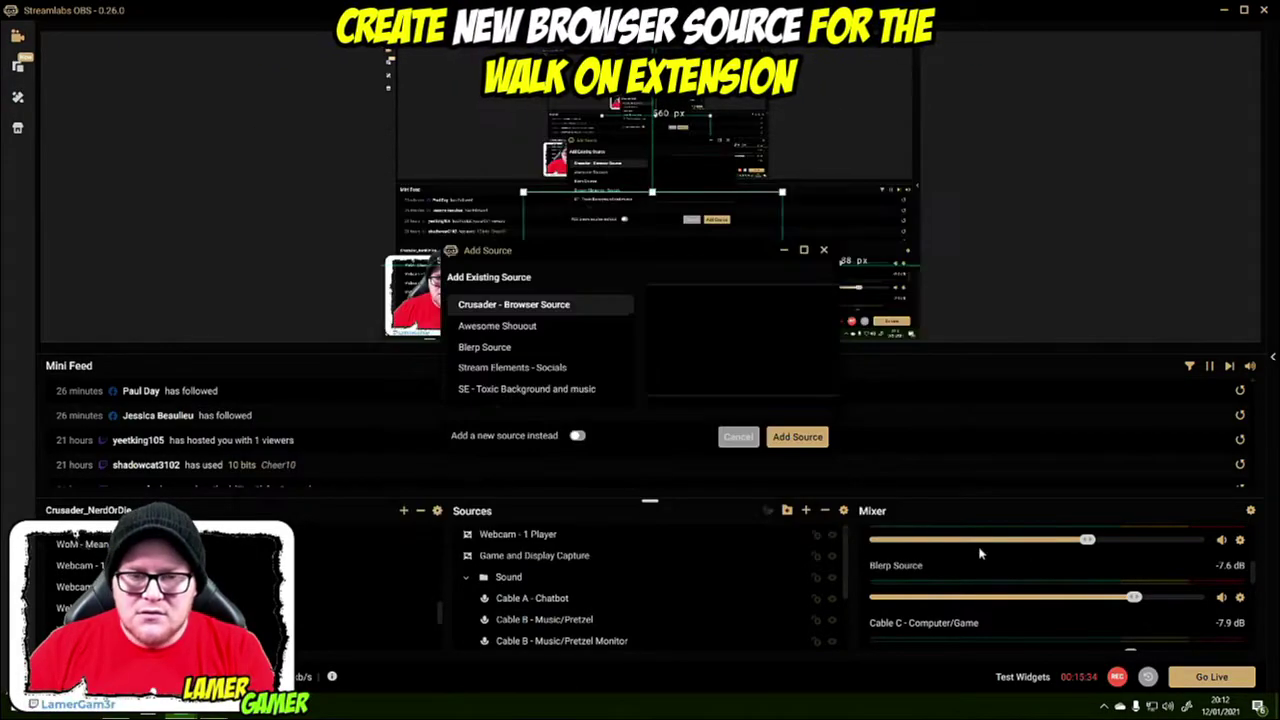
pyautogui.click(578, 437)
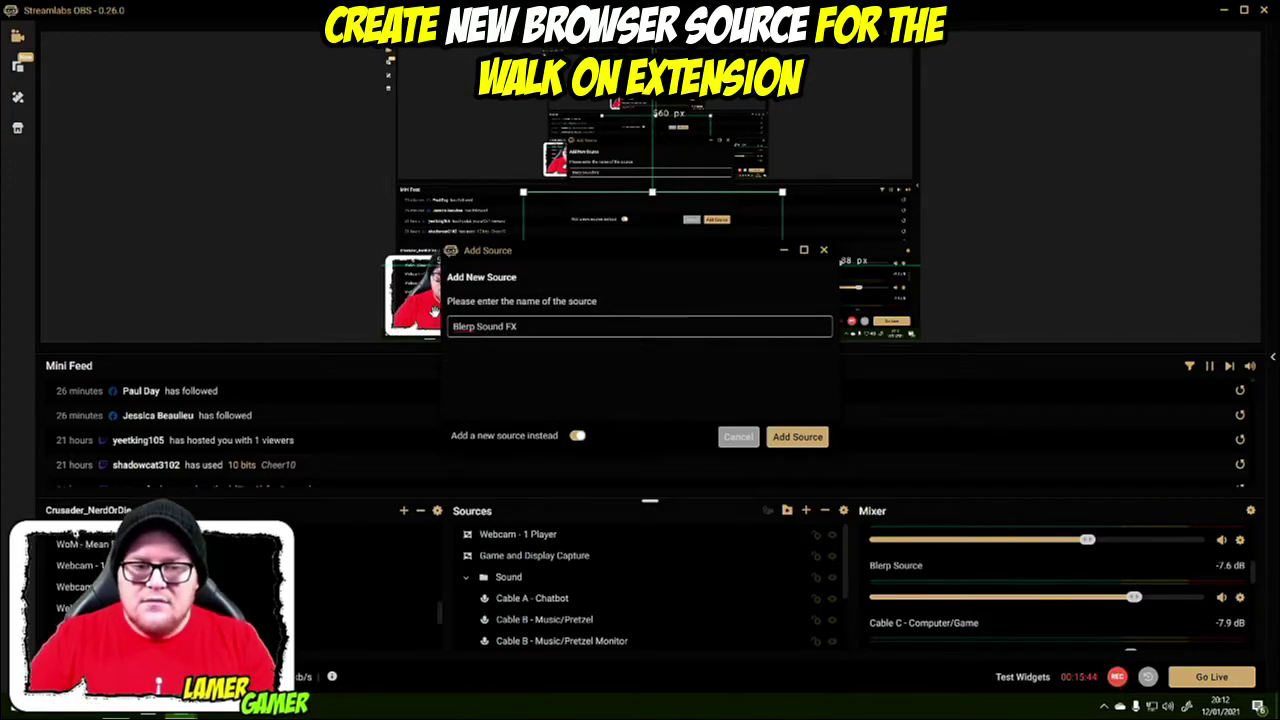
pyautogui.click(796, 437)
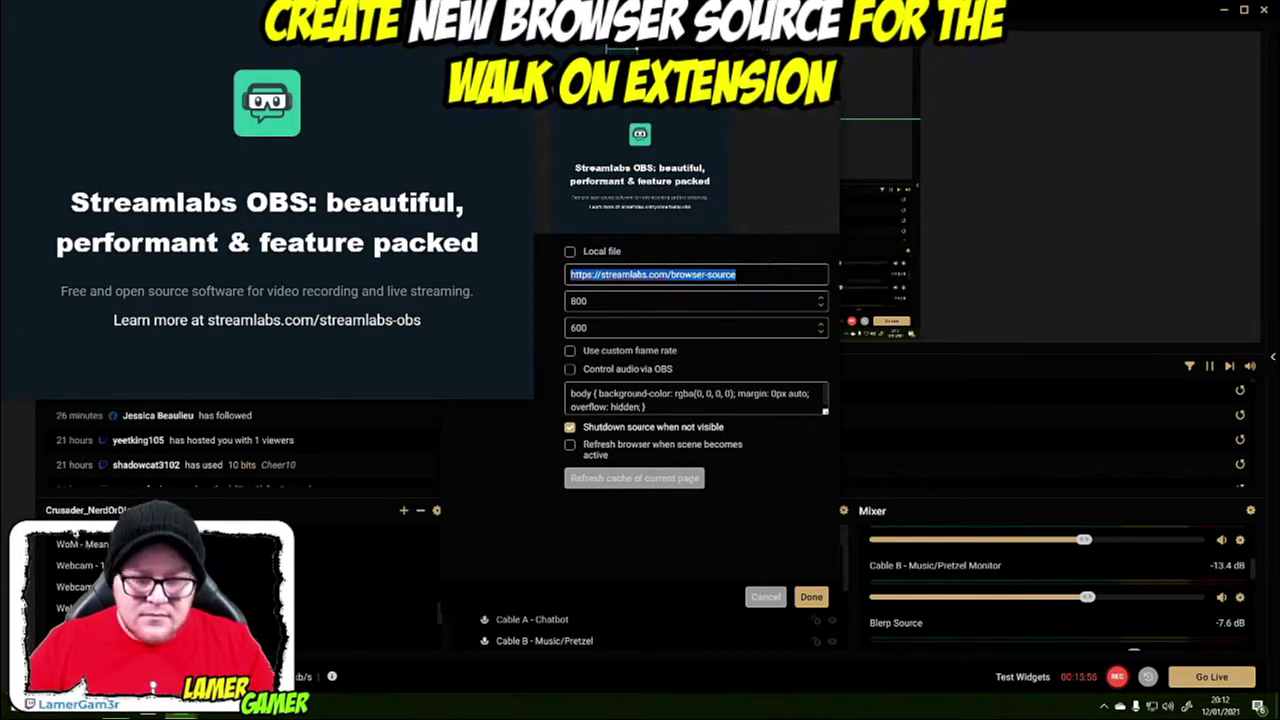
pyautogui.hotkey('ctrl', 'v')
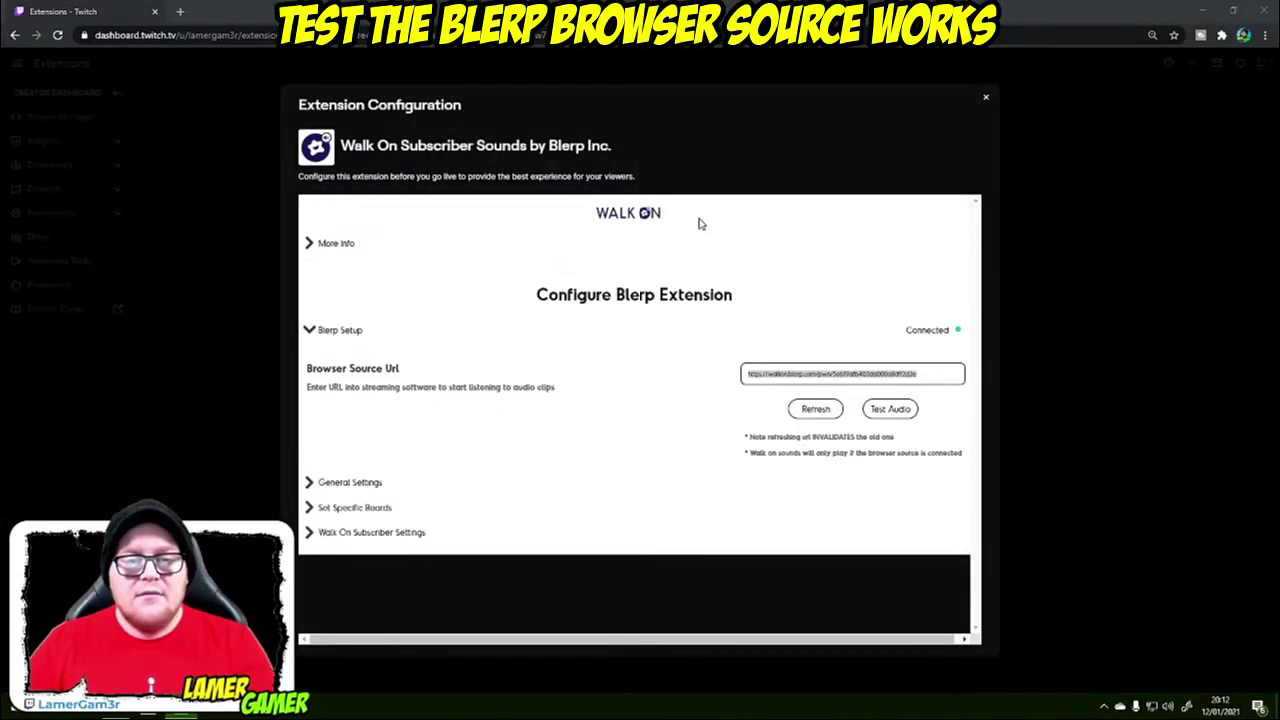
# - Play a test sound through the Blerp Sound FX browser source with Test Audio
pyautogui.click(895, 412)
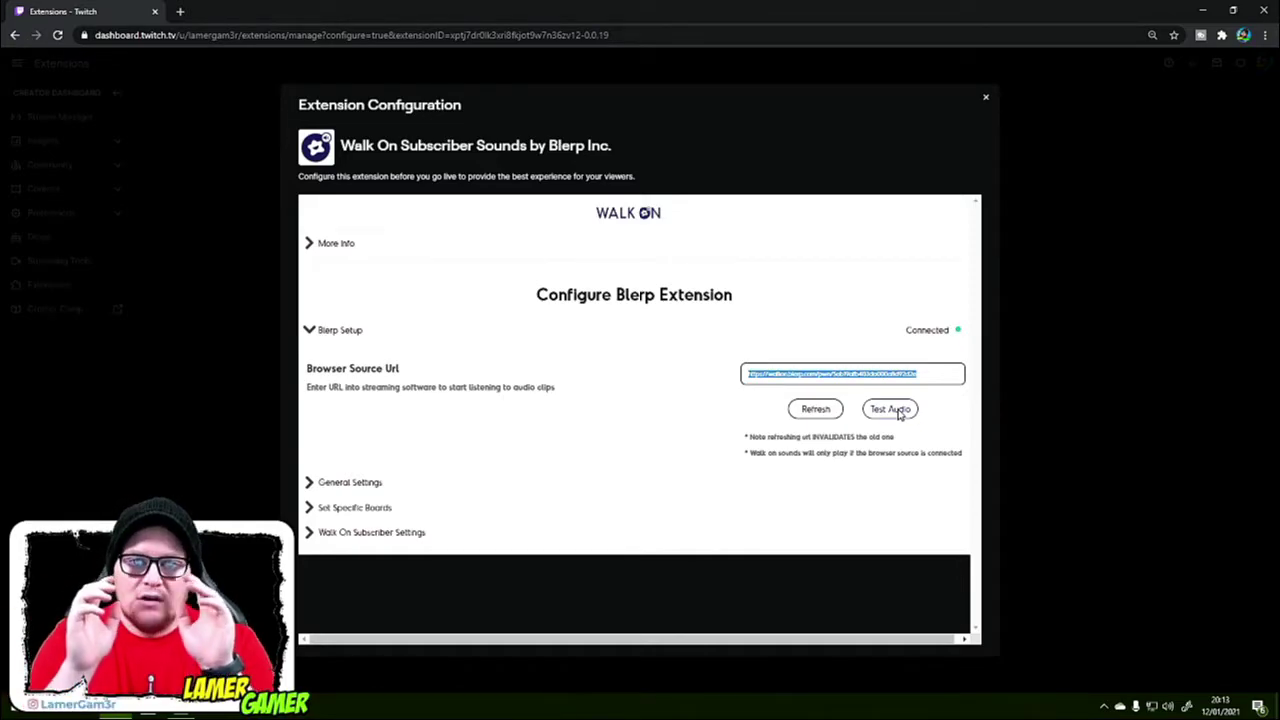
# - Keep the audience rating at PG13 in the Walk On General Settings
pyautogui.click(312, 333)
pyautogui.click(314, 356)
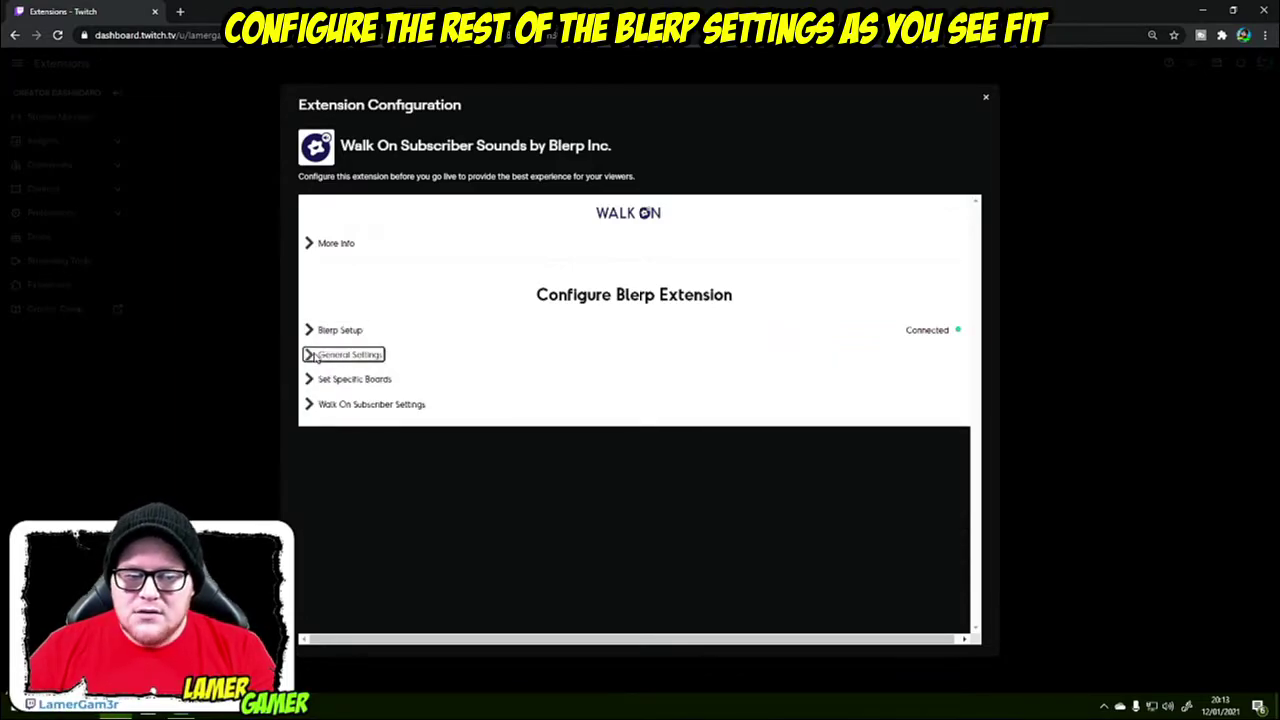
pyautogui.scroll(-1, 410, 452)
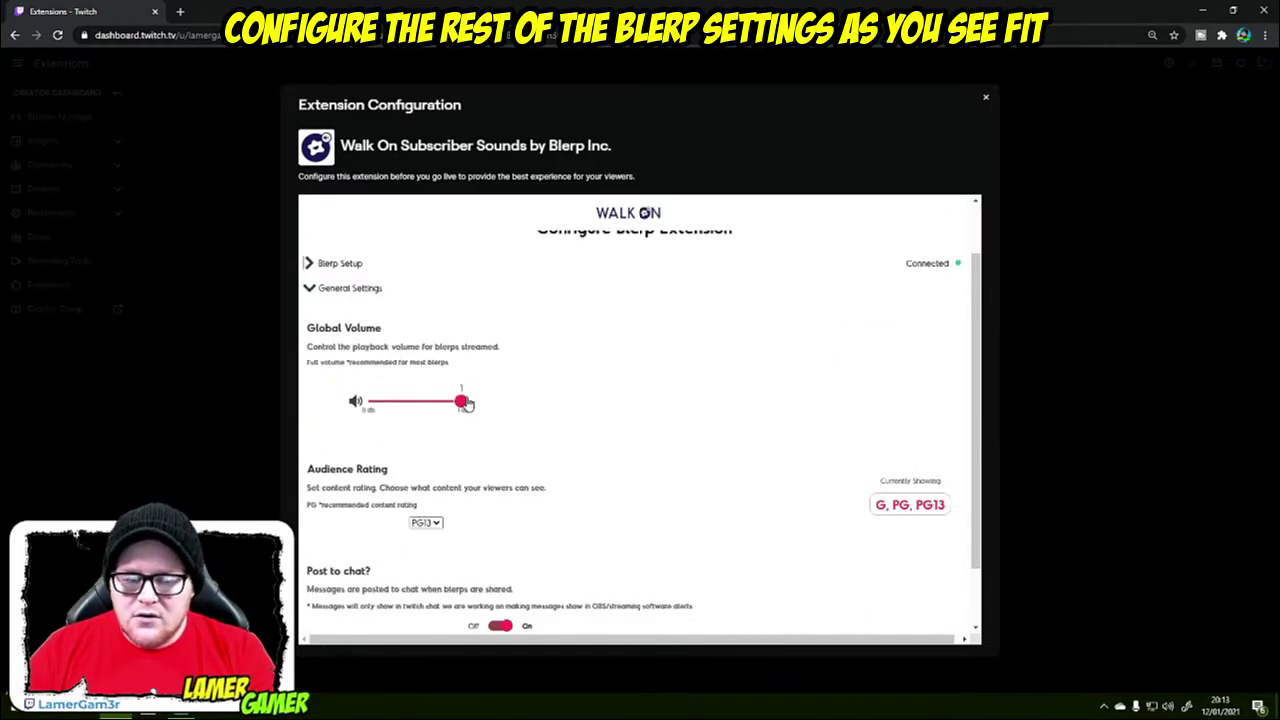
pyautogui.scroll(-1, 462, 402)
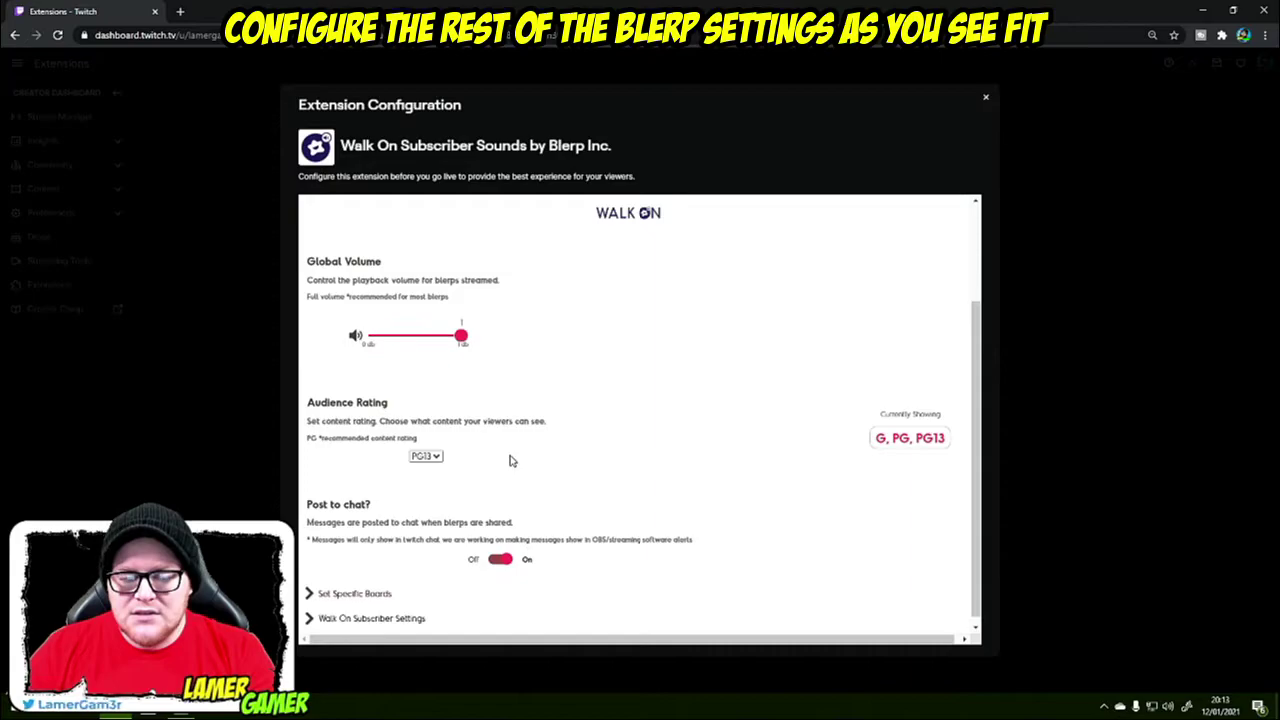
pyautogui.scroll(-1, 511, 457)
pyautogui.click(442, 451)
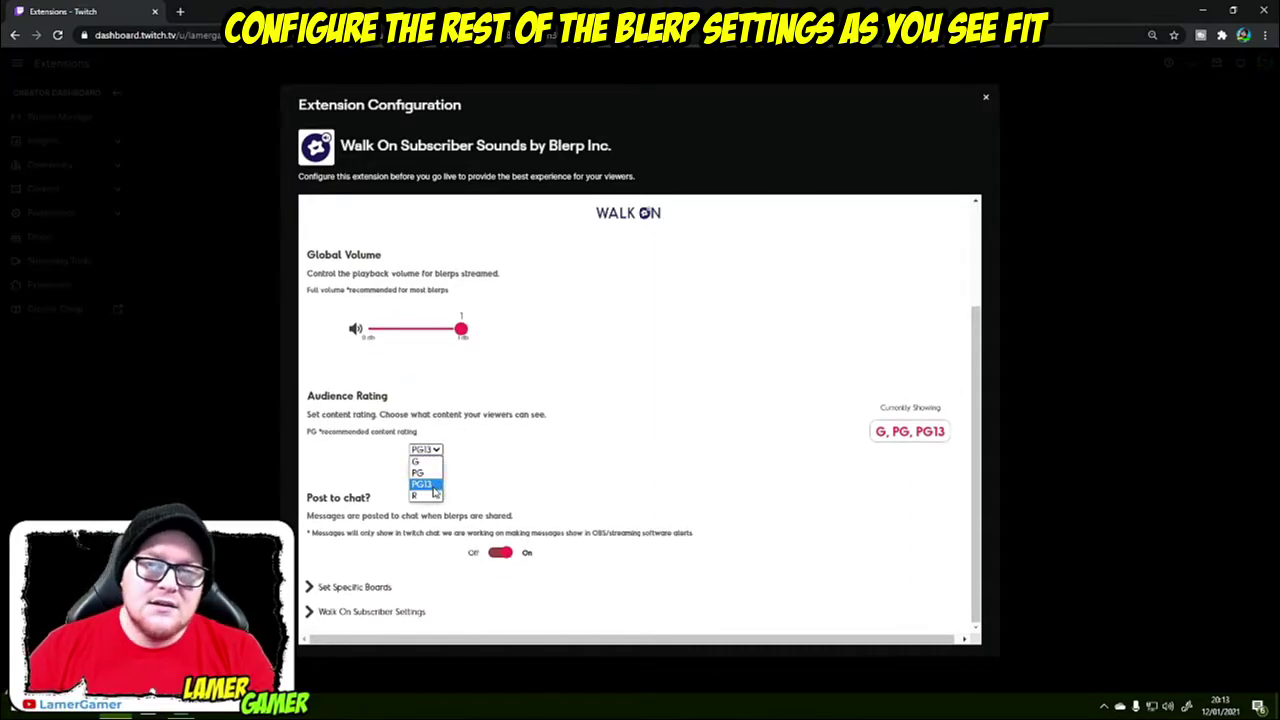
pyautogui.click(433, 485)
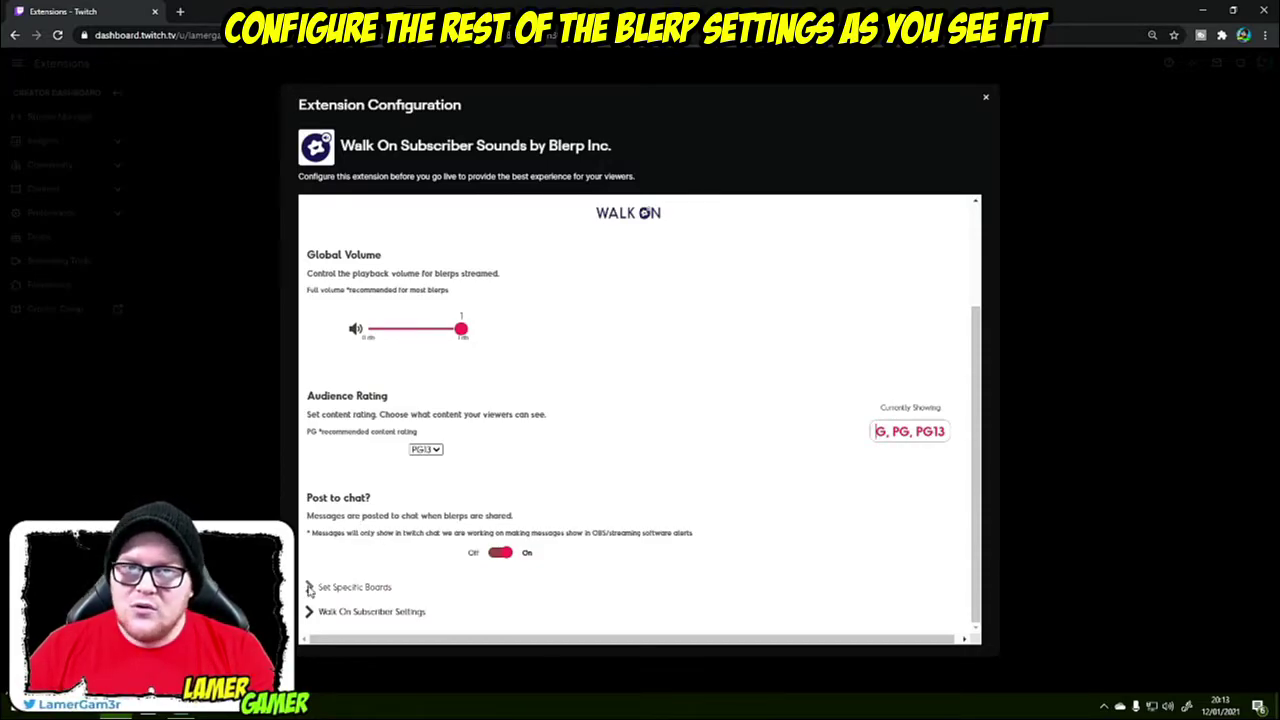
# - Browse the featured soundboards under Set Specific Boards, then close the picker without selecting any
pyautogui.click(309, 588)
pyautogui.scroll(-3, 310, 560)
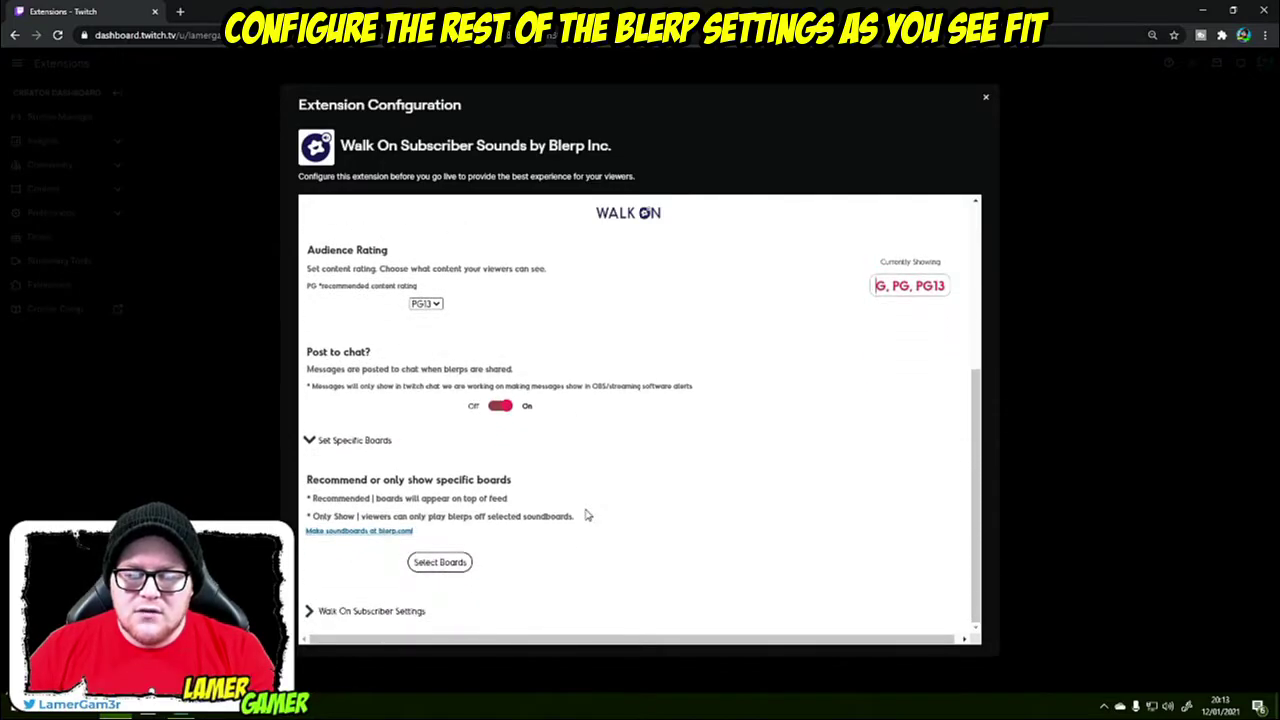
pyautogui.click(448, 566)
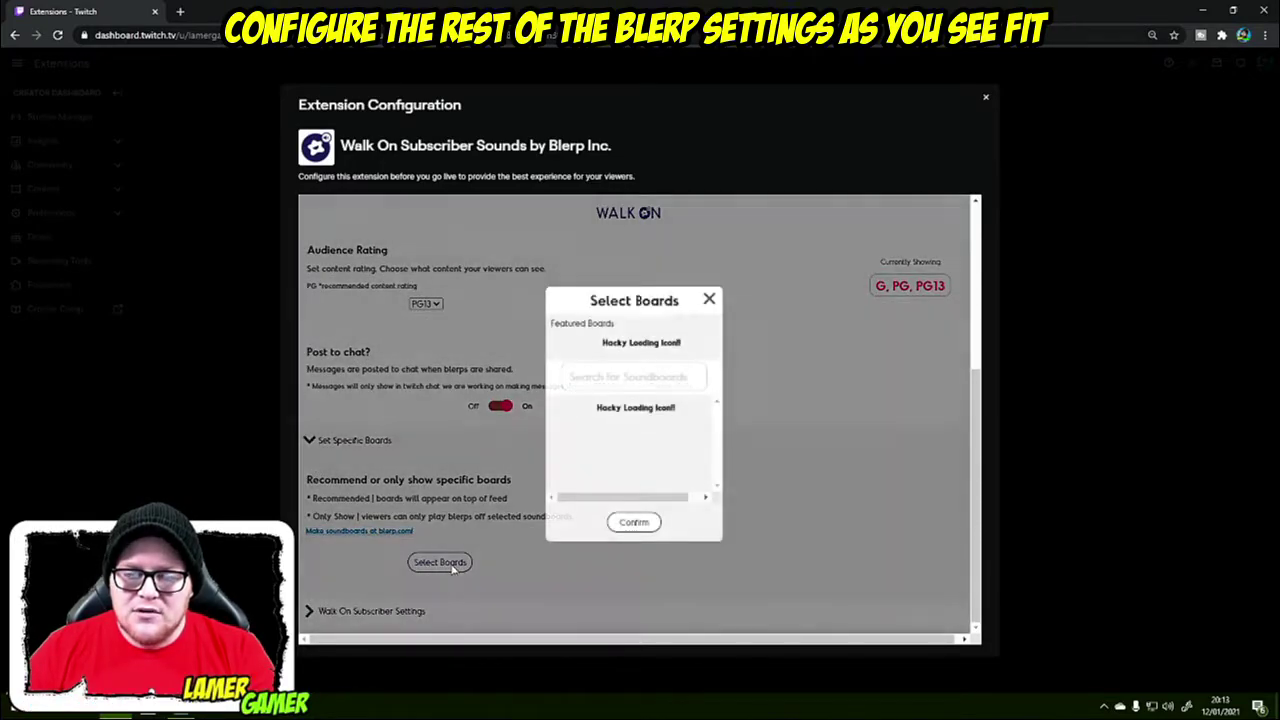
pyautogui.click(703, 347)
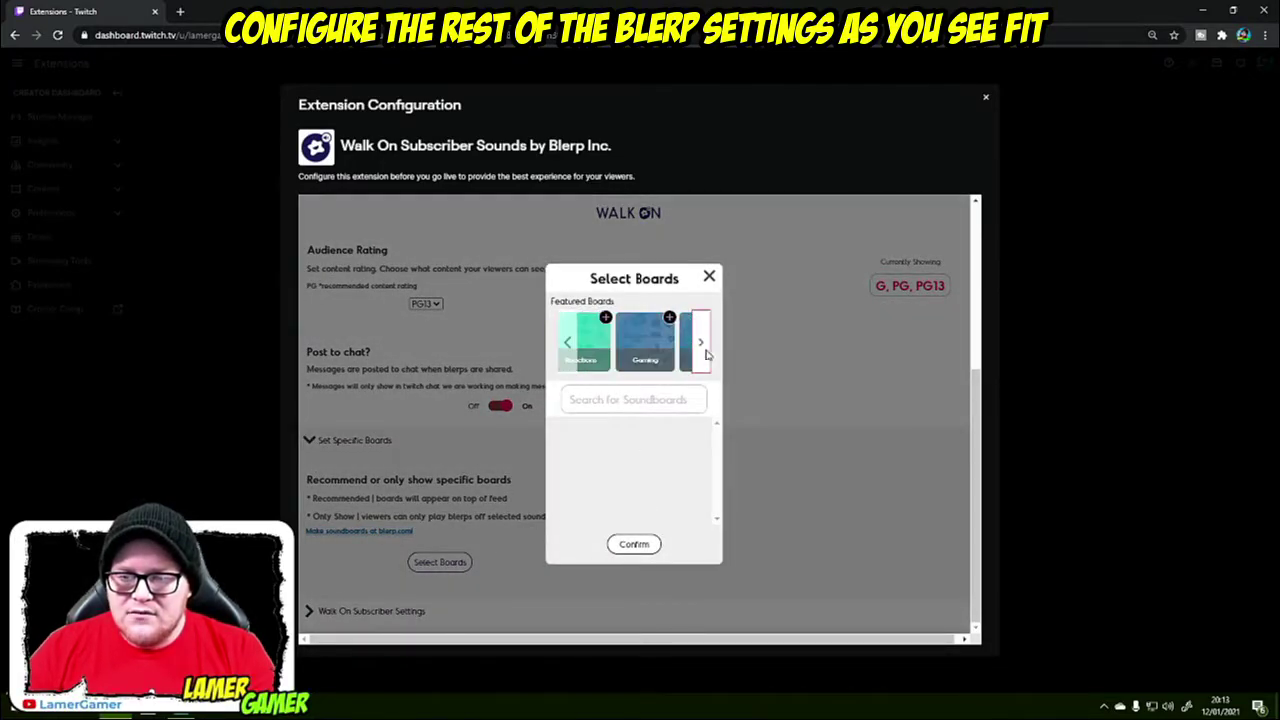
pyautogui.click(704, 348)
pyautogui.click(709, 276)
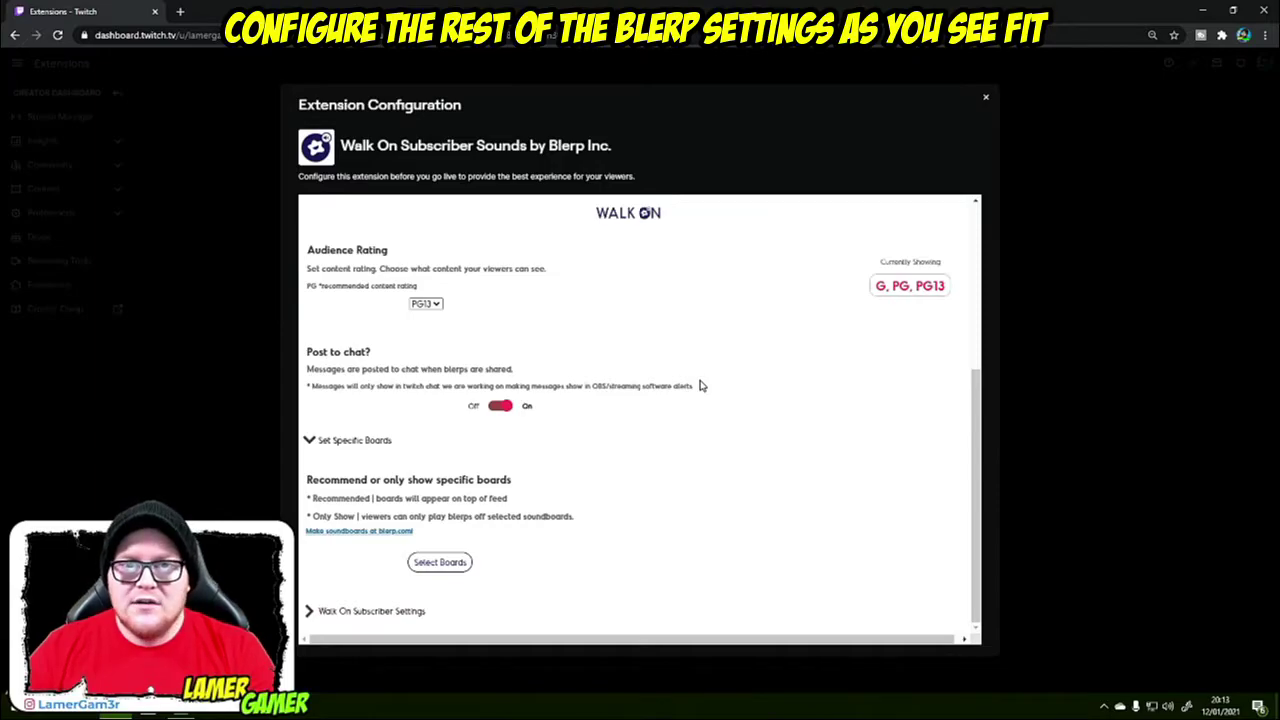
# - Collapse the specific boards, general settings and more info sections
pyautogui.click(312, 440)
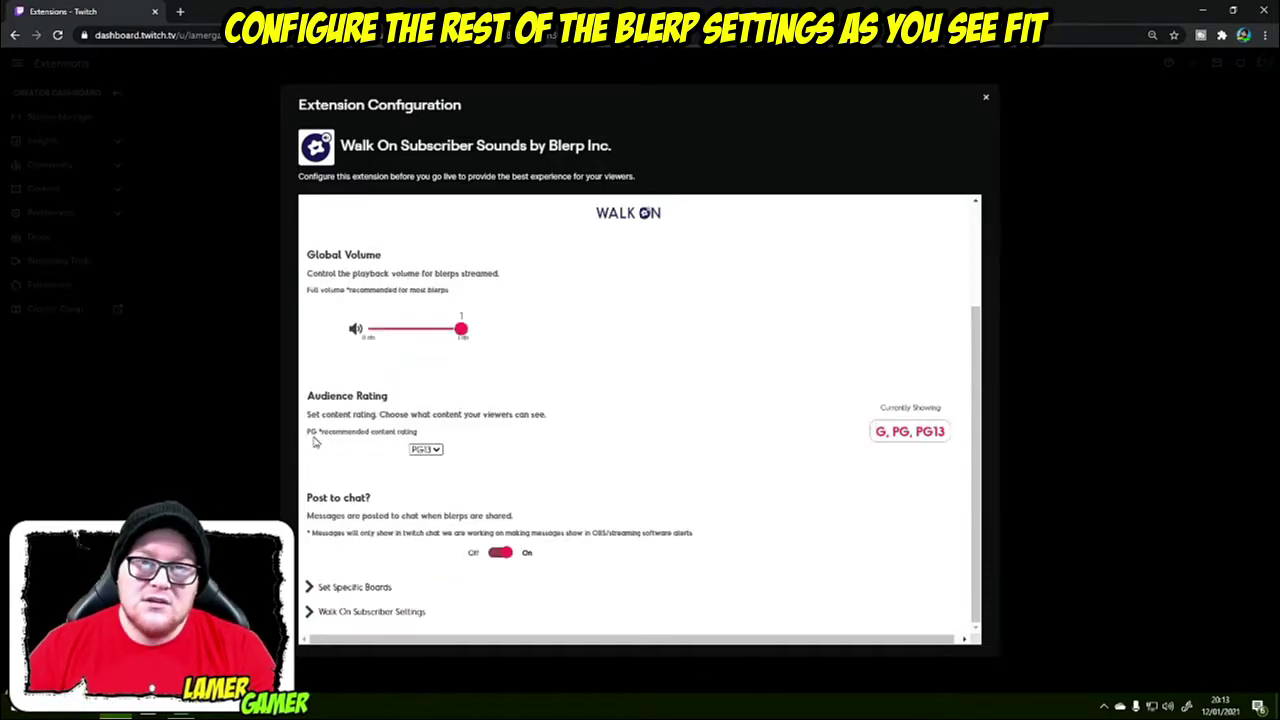
pyautogui.scroll(3, 344, 407)
pyautogui.click(310, 354)
pyautogui.click(308, 246)
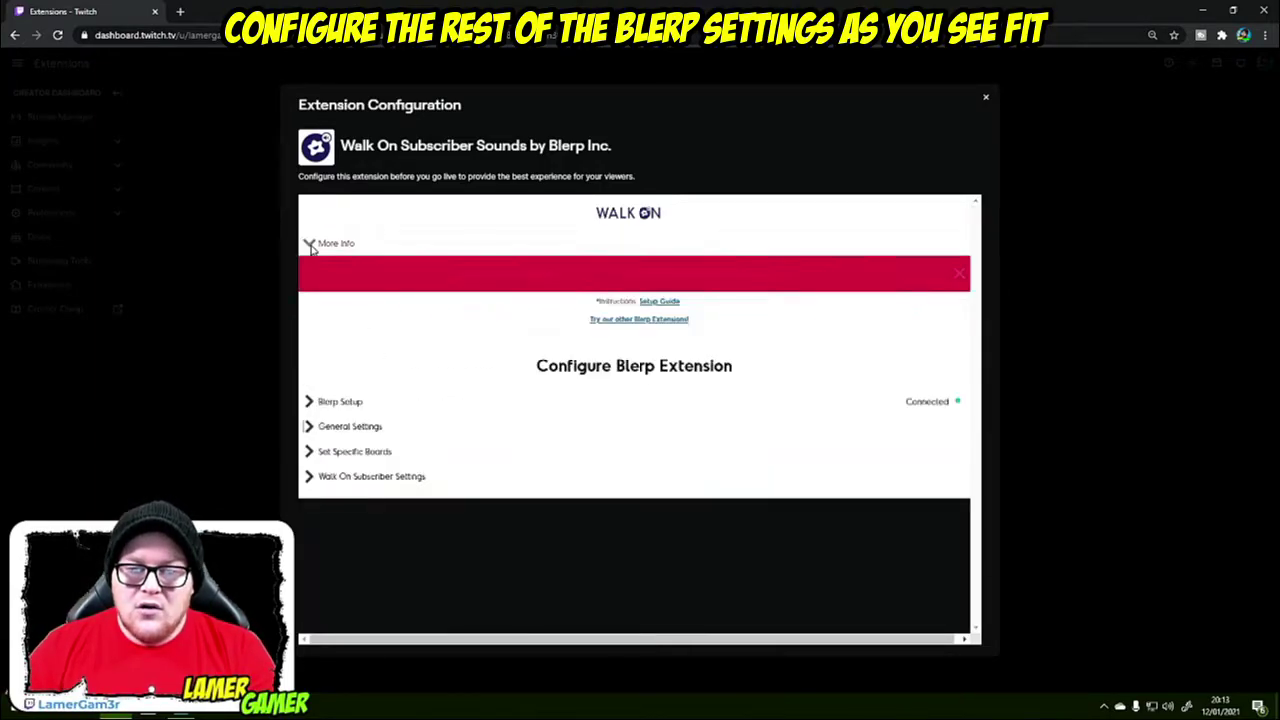
pyautogui.click(310, 246)
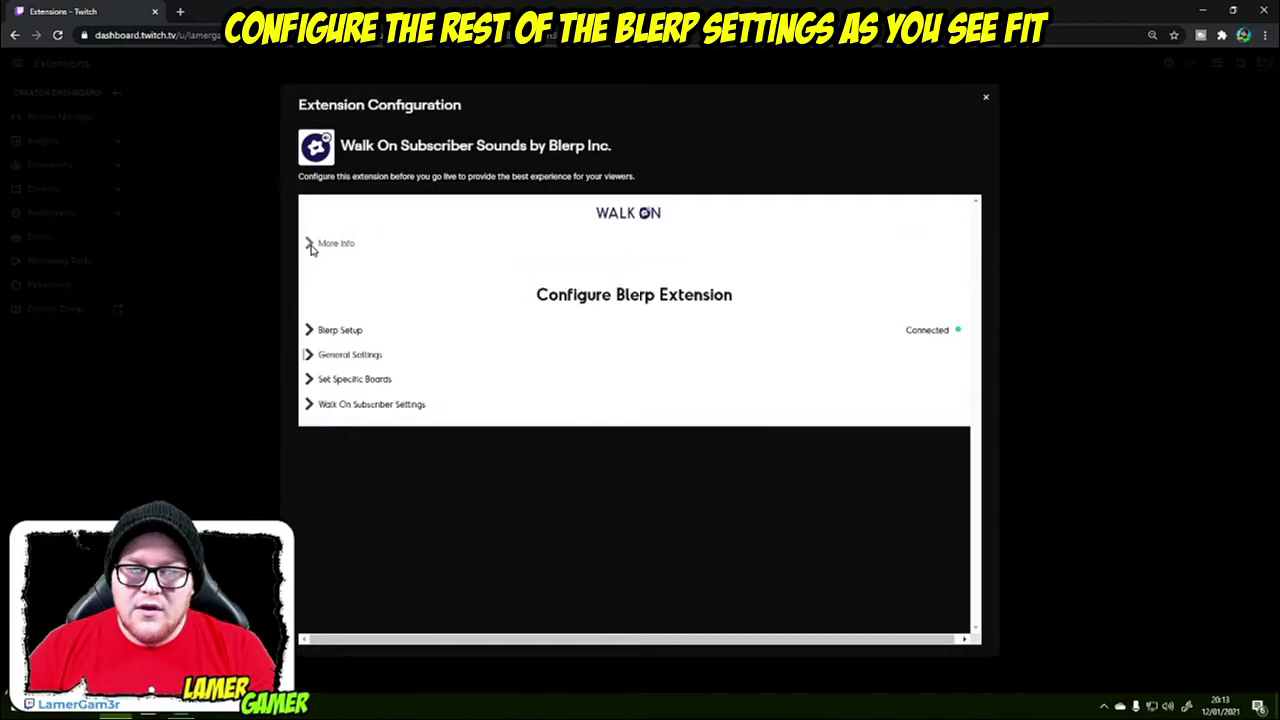
# - Keep the Highest Required Tier at TIER_1 in Walk On Subscriber Settings
pyautogui.click(310, 405)
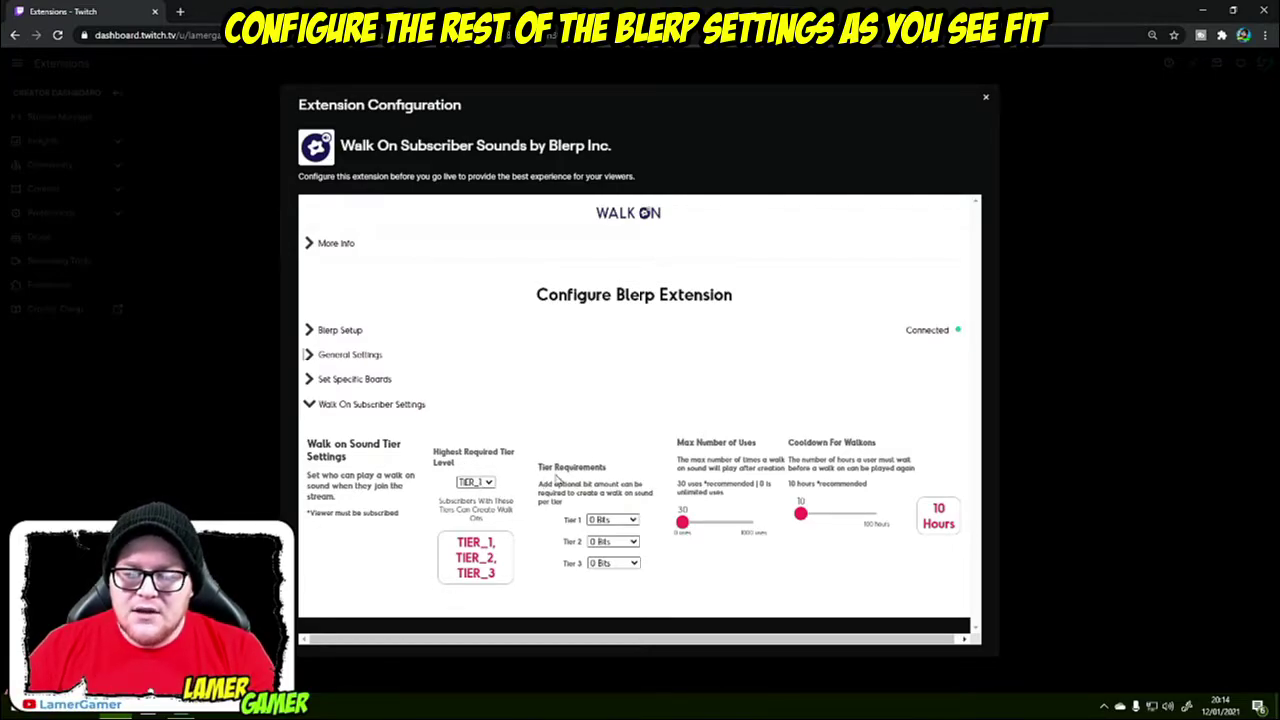
pyautogui.click(488, 483)
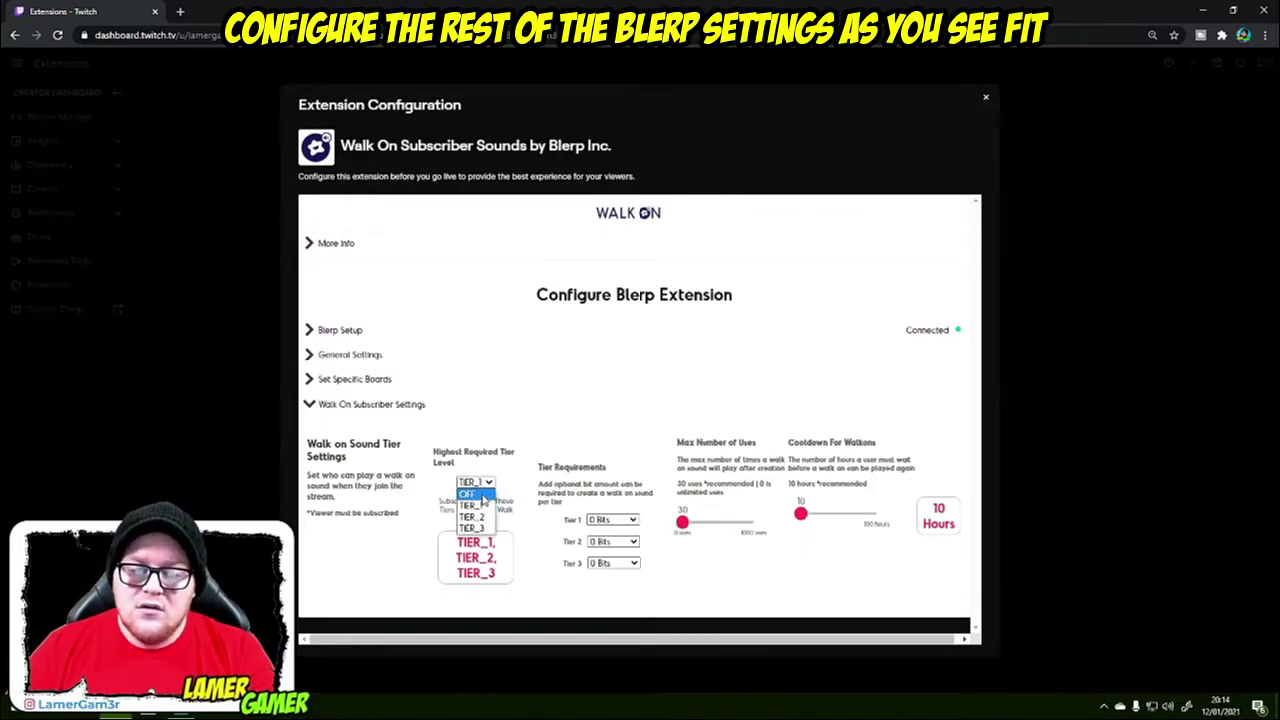
pyautogui.click(546, 487)
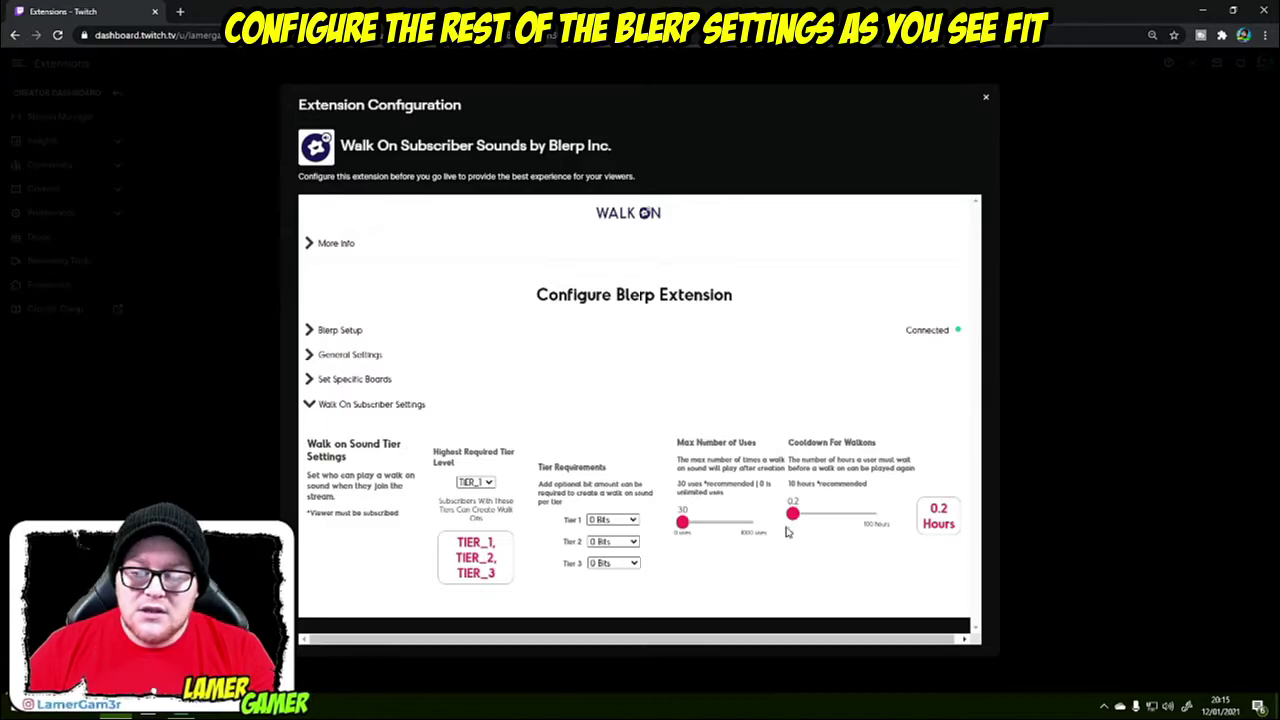
# - Set the walk-on cooldown to 10.6 hours, check the recommended limits, and collapse the section
pyautogui.moveTo(793, 522); pyautogui.dragTo(805, 524)
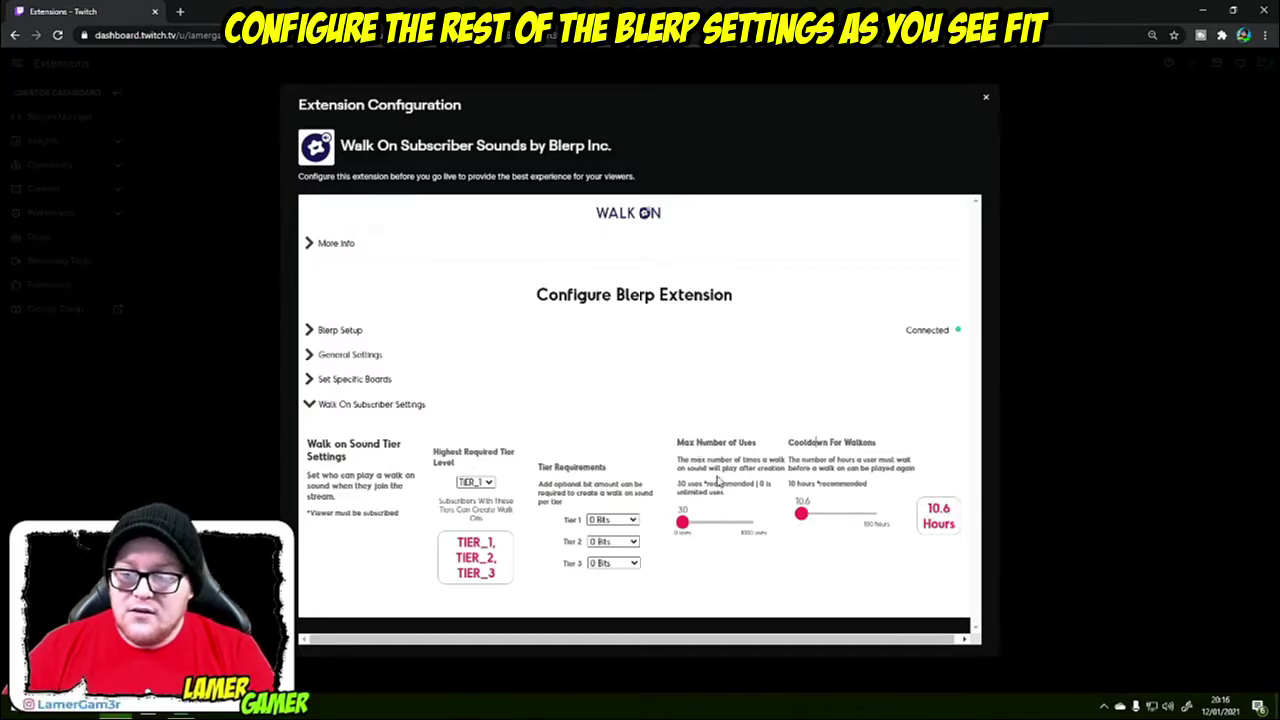
pyautogui.moveTo(680, 486); pyautogui.dragTo(870, 488)
pyautogui.click(874, 488)
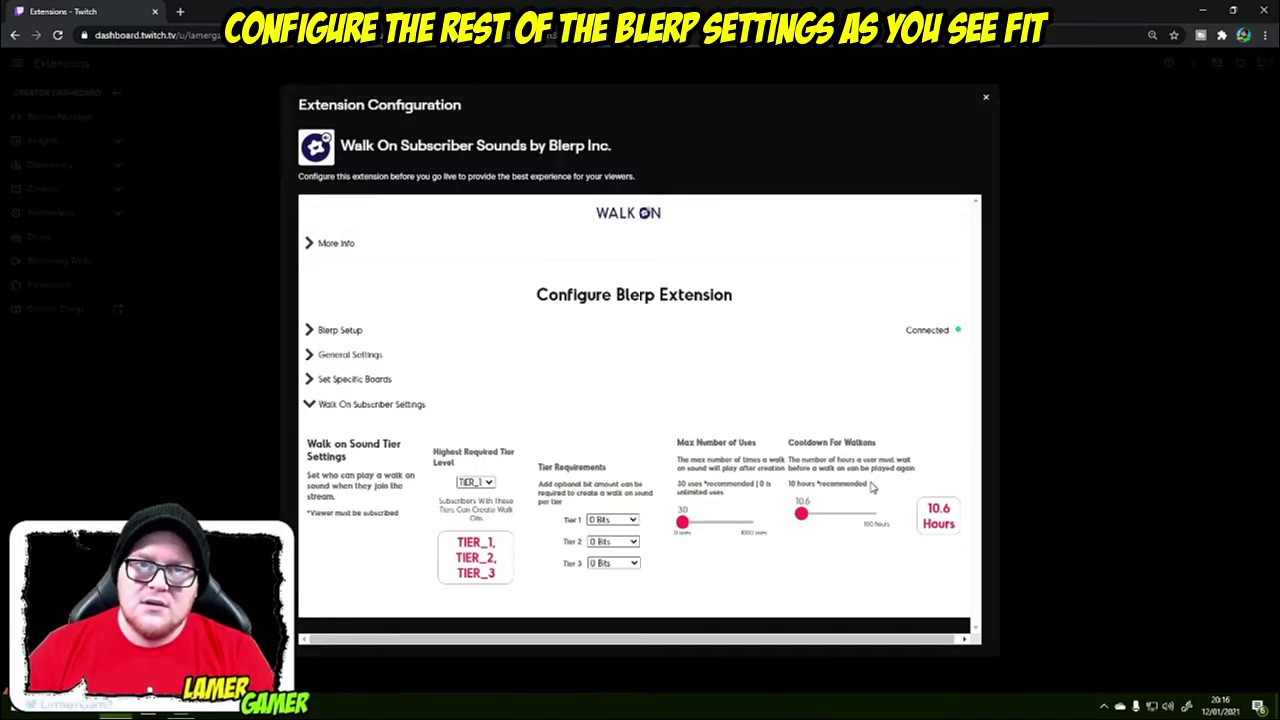
pyautogui.click(314, 406)
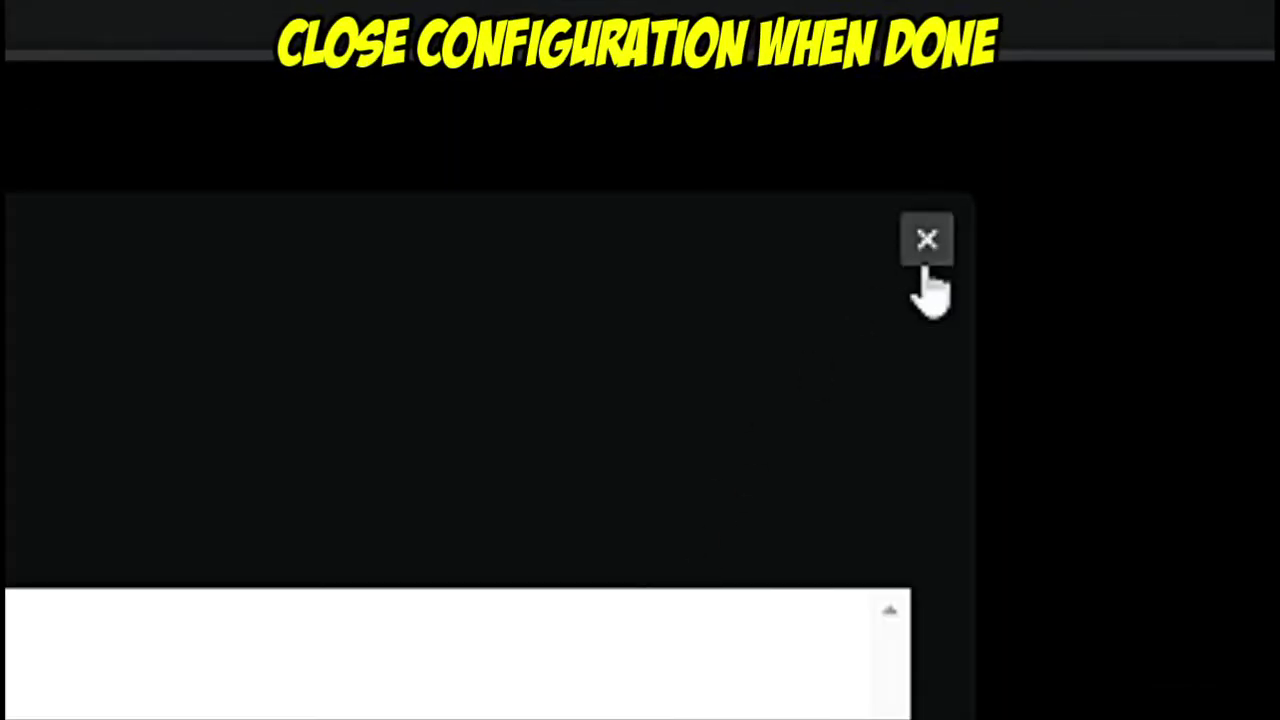
# - Activate Walk On Subscriber Sounds as Panel 2, then go to the Twitch channel page
pyautogui.click(925, 245)
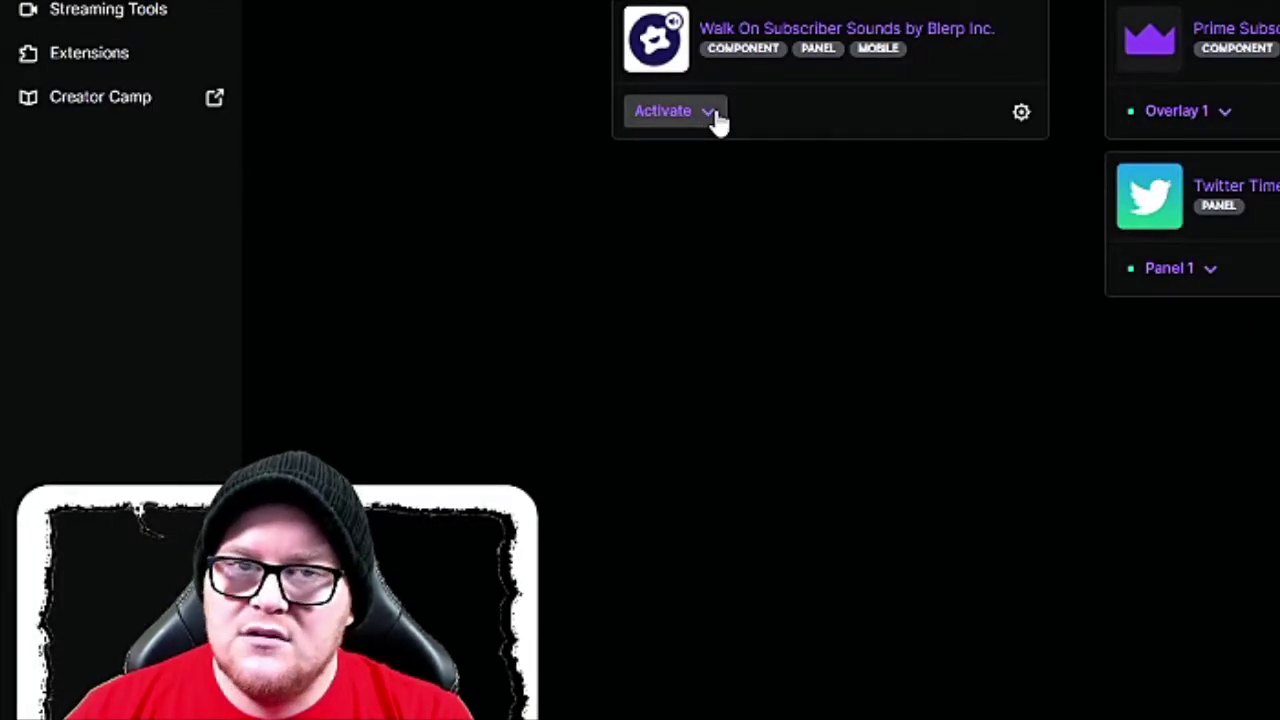
pyautogui.click(712, 116)
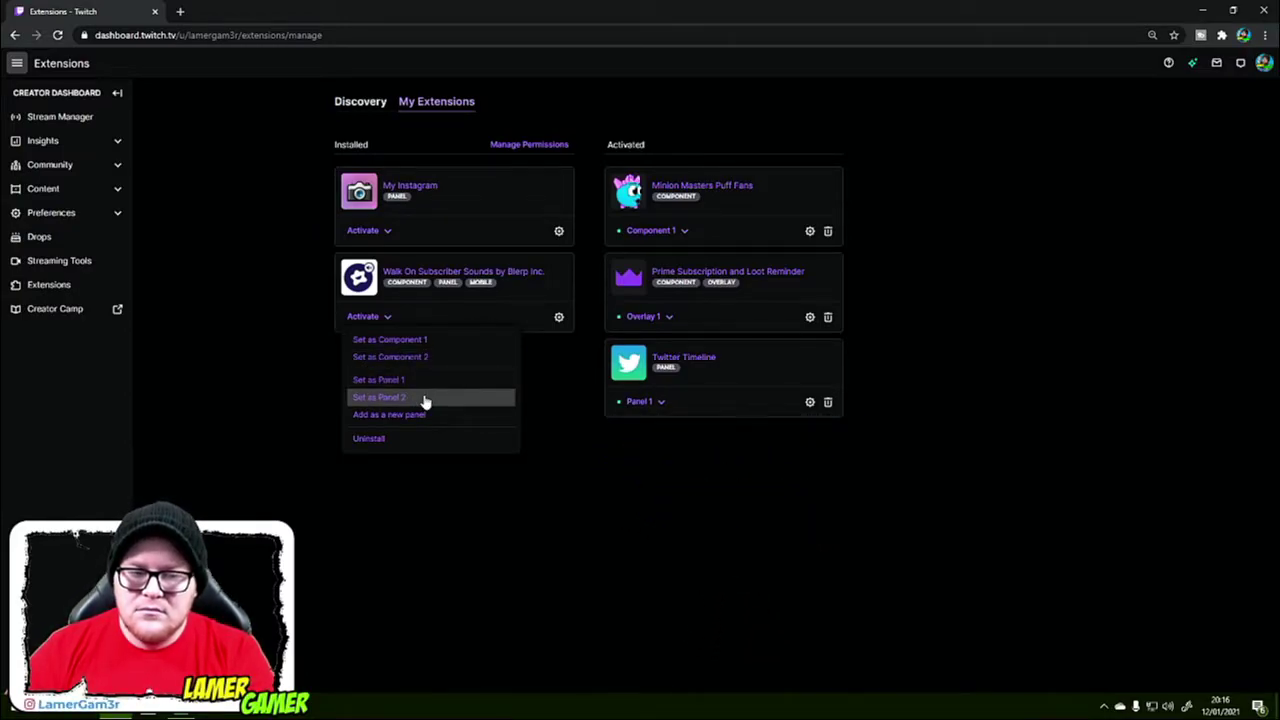
pyautogui.click(424, 400)
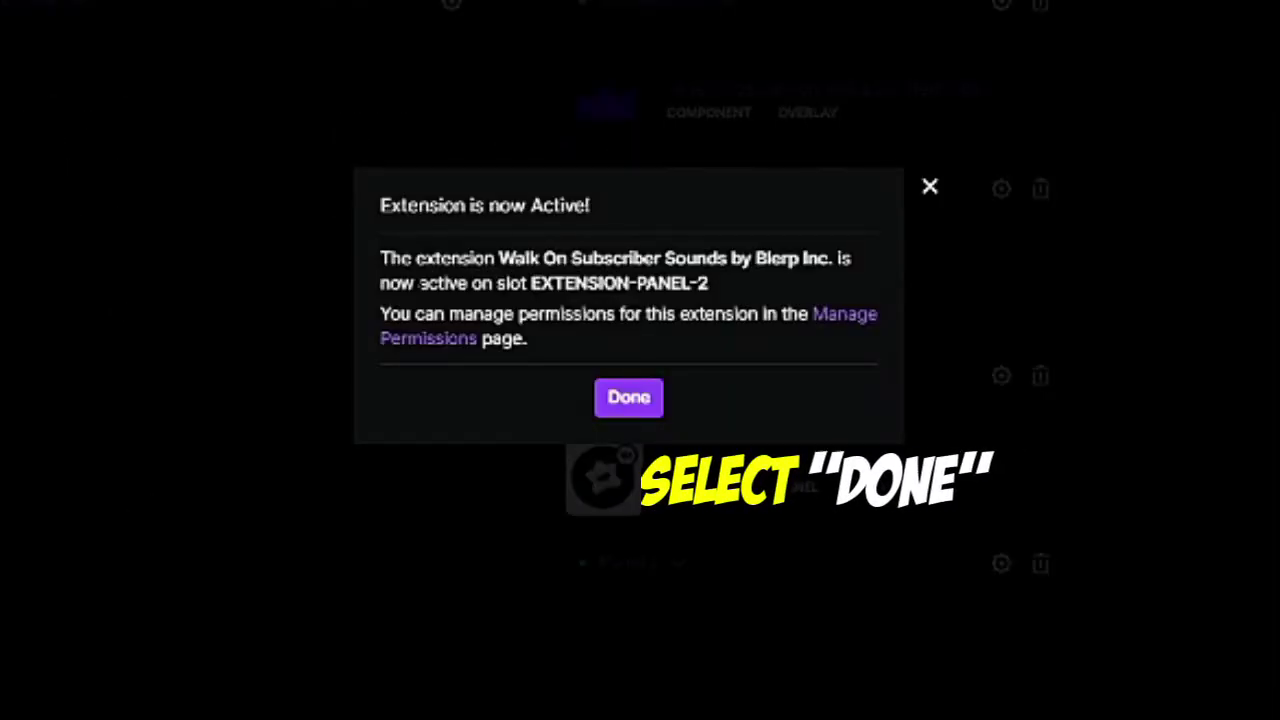
pyautogui.click(639, 412)
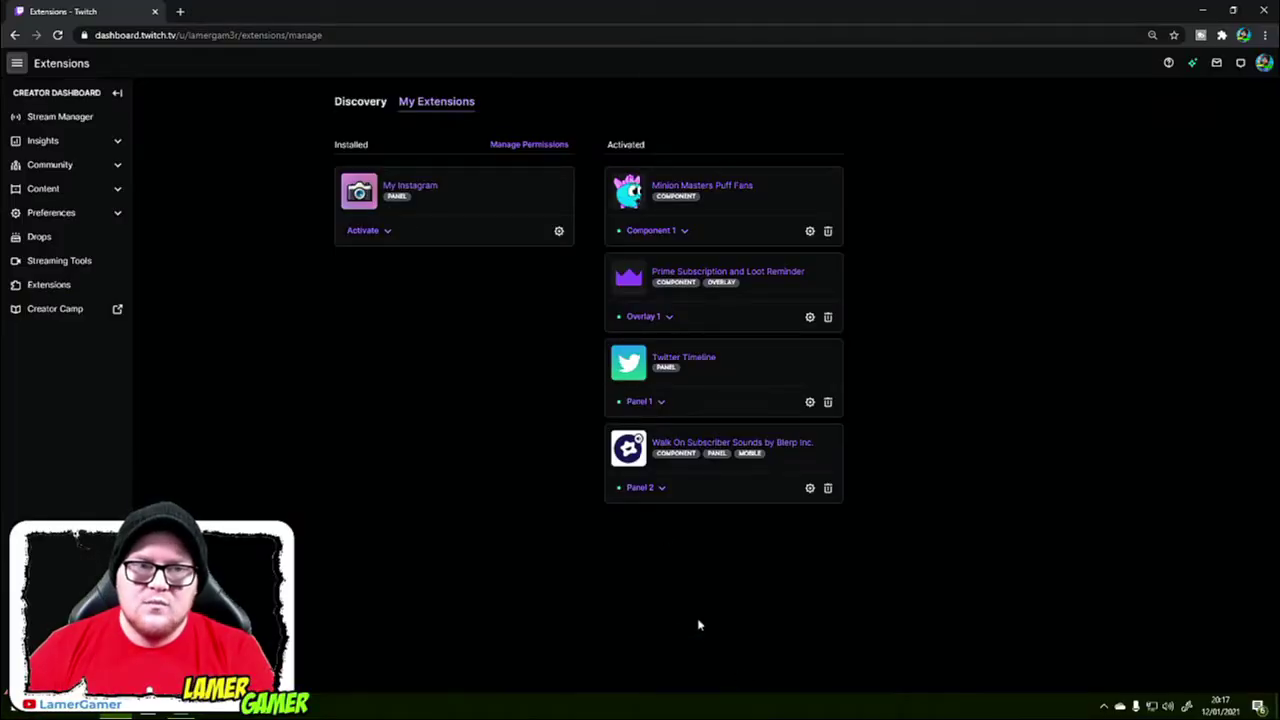
pyautogui.click(1262, 63)
pyautogui.click(1195, 150)
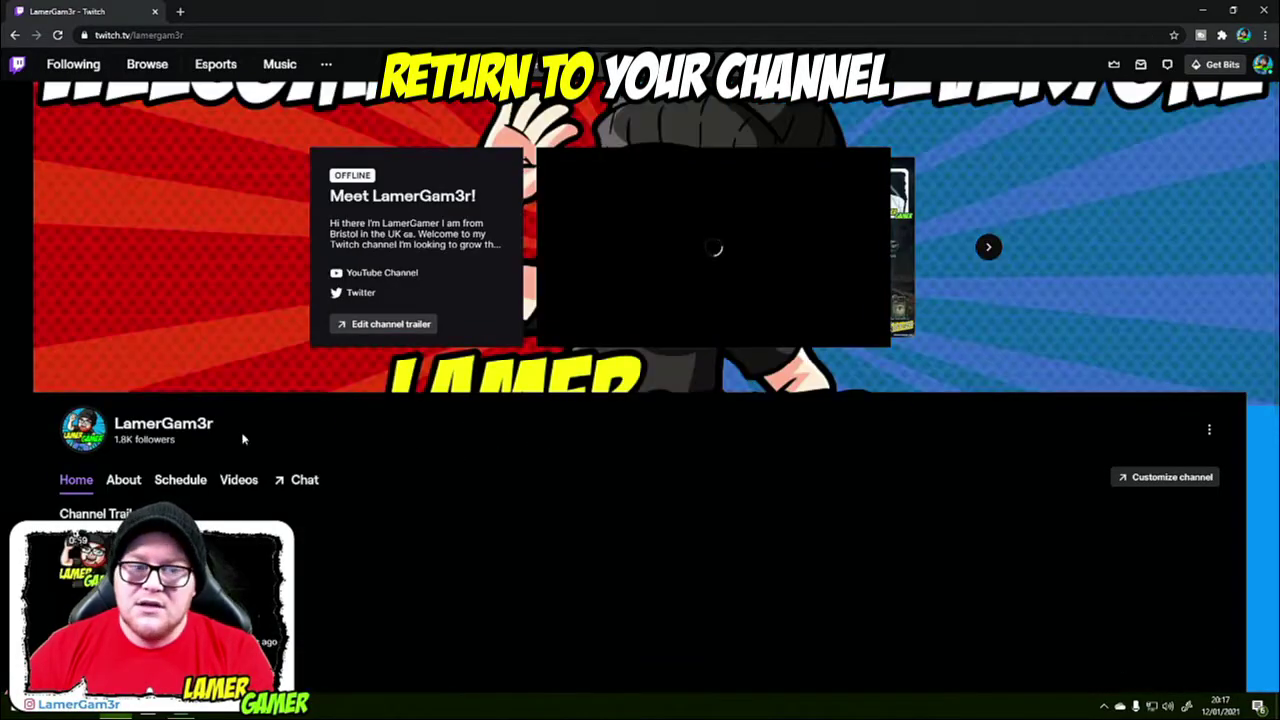
# - Switch to the full channel view and scroll down to the channel info panels
pyautogui.click(86, 440)
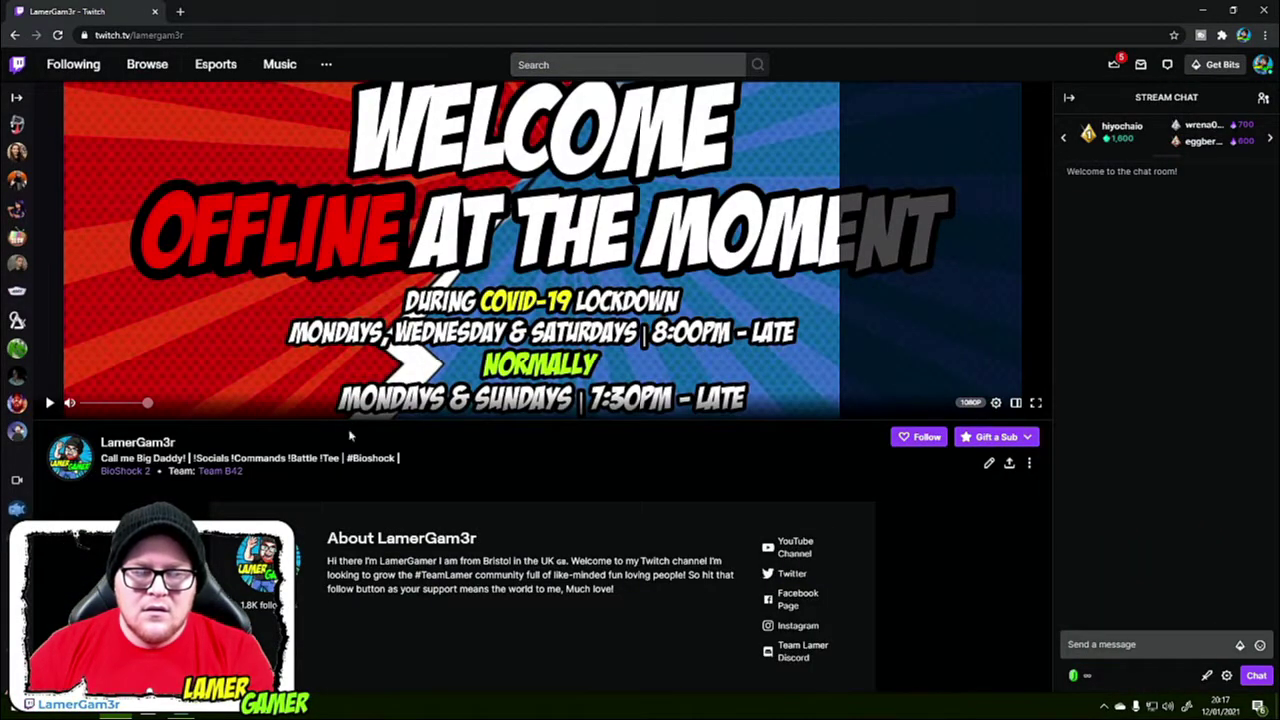
pyautogui.scroll(-15, 350, 435)
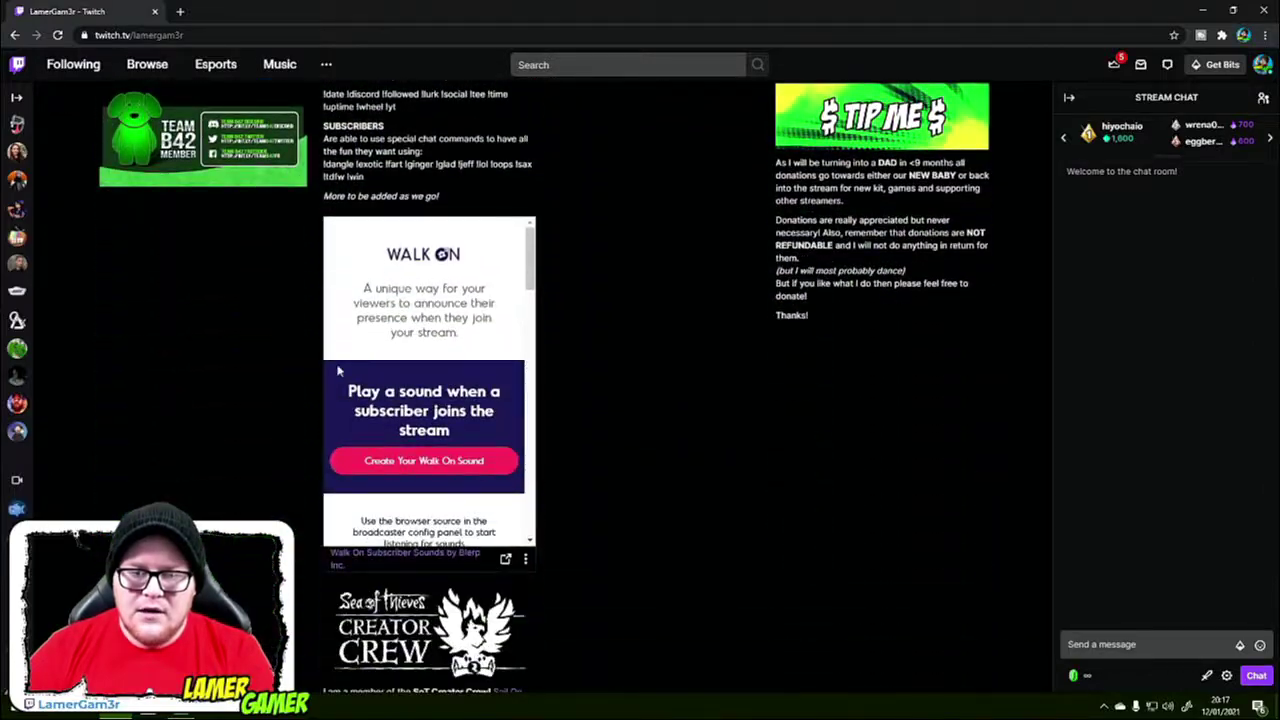